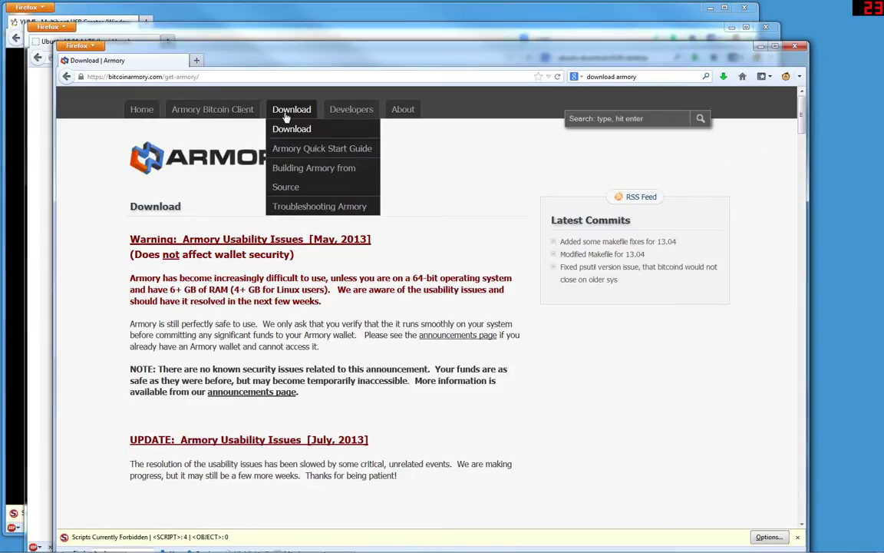
# From Armory's Download page, start downloading the 0.88.1-beta Offline Bundle for 64-bit Ubuntu 10.04.
pyautogui.click(286, 115)
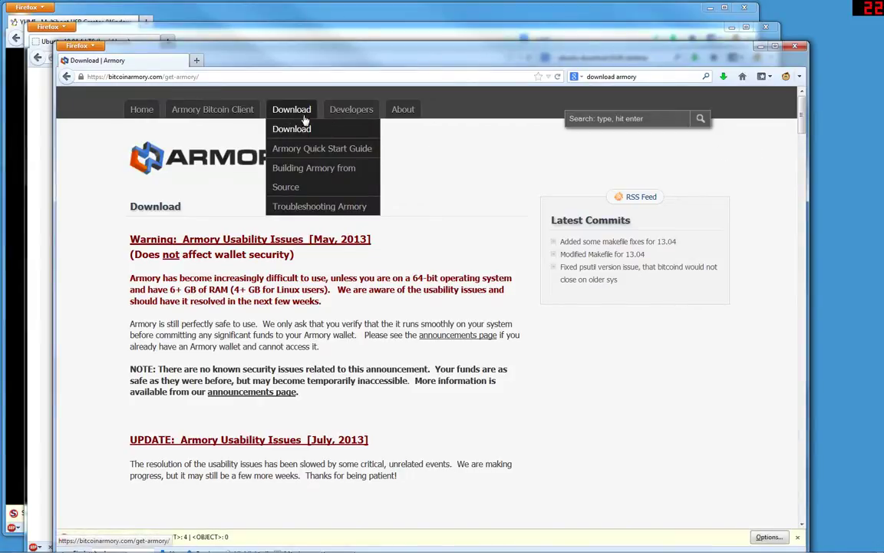
pyautogui.moveTo(801, 115); pyautogui.dragTo(804, 254)
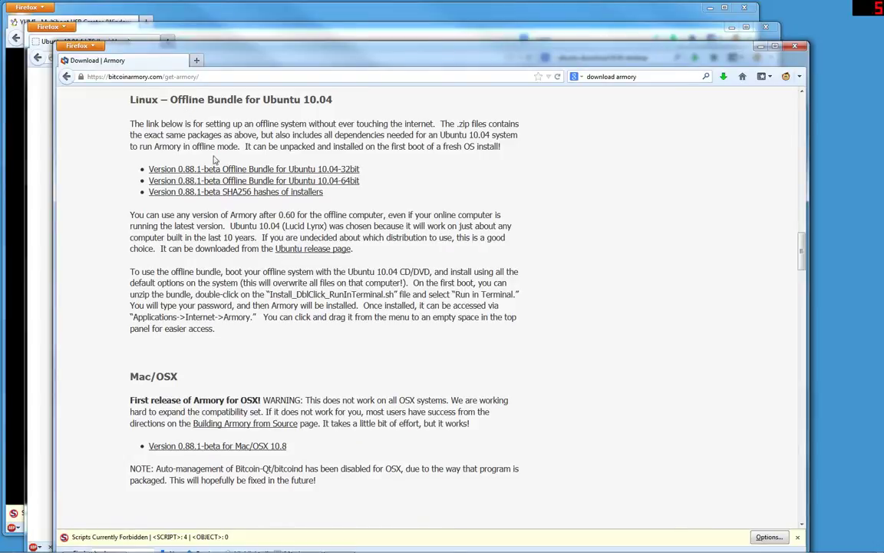
pyautogui.click(203, 180)
# From the Lucid releases listing, open ubuntu-10.04-desktop-amd64.iso.torrent in µTorrent.
pyautogui.click(215, 36)
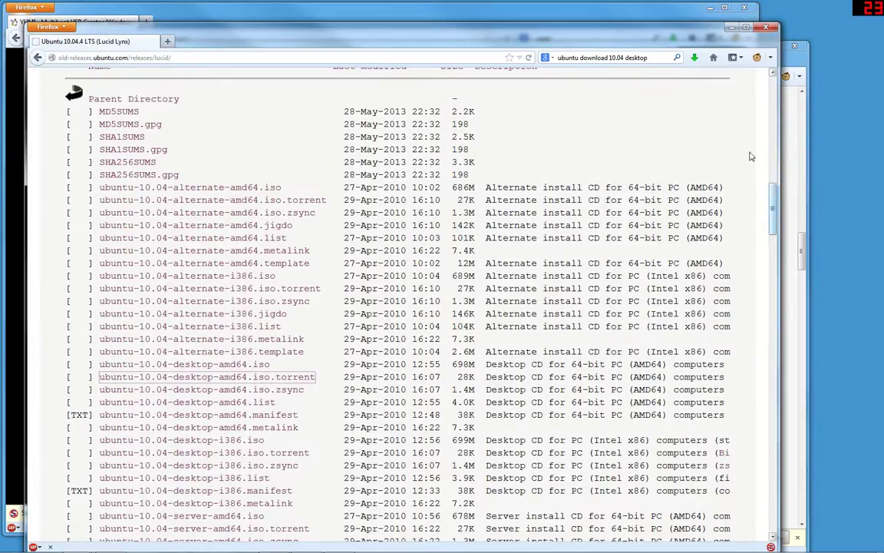
pyautogui.hotkey('ctrl', 'k')
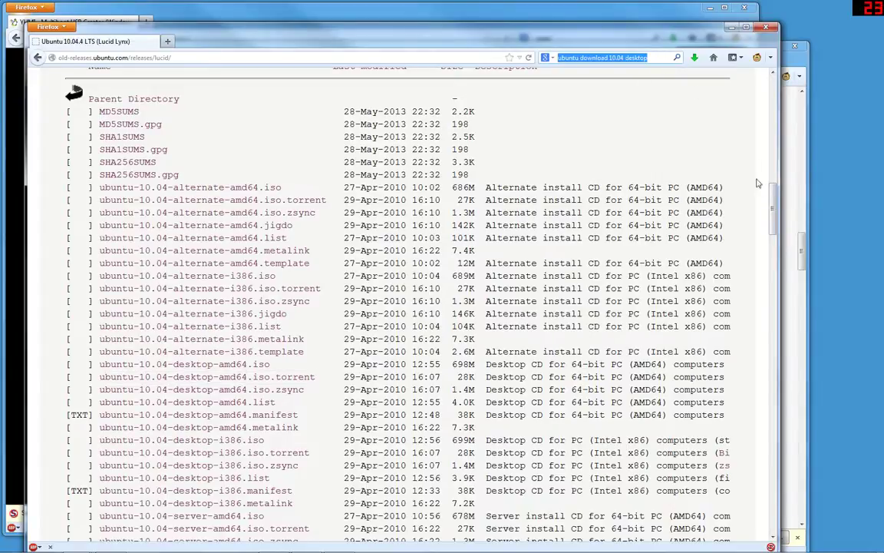
pyautogui.scroll(15, 757, 183)
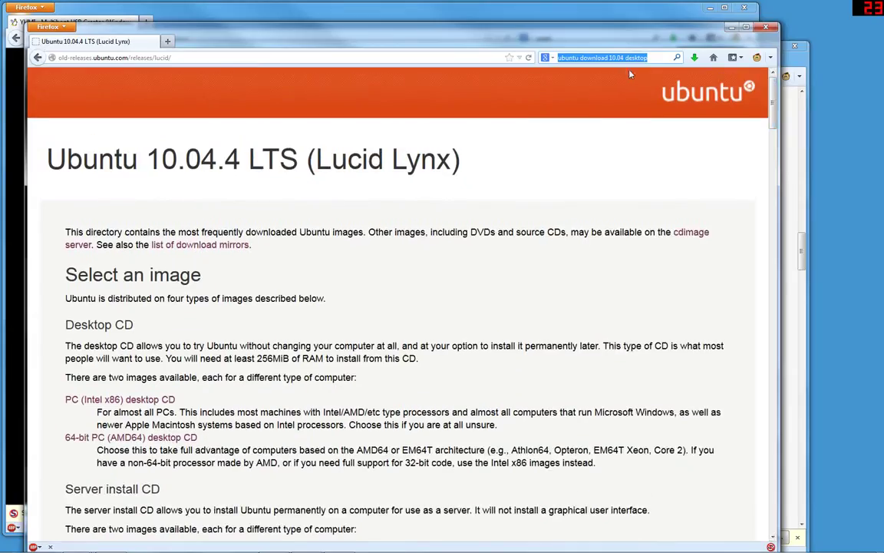
pyautogui.click(631, 148)
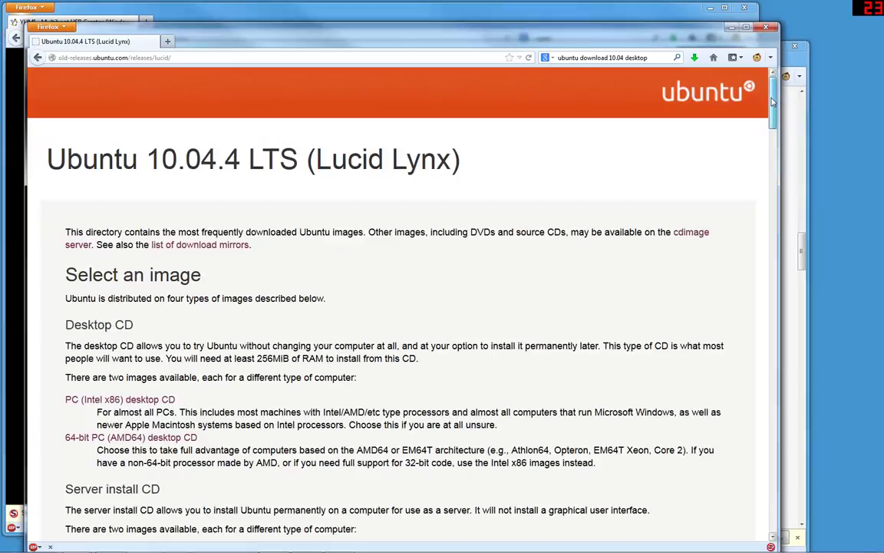
pyautogui.moveTo(773, 102); pyautogui.dragTo(786, 197)
pyautogui.scroll(-6, 246, 198)
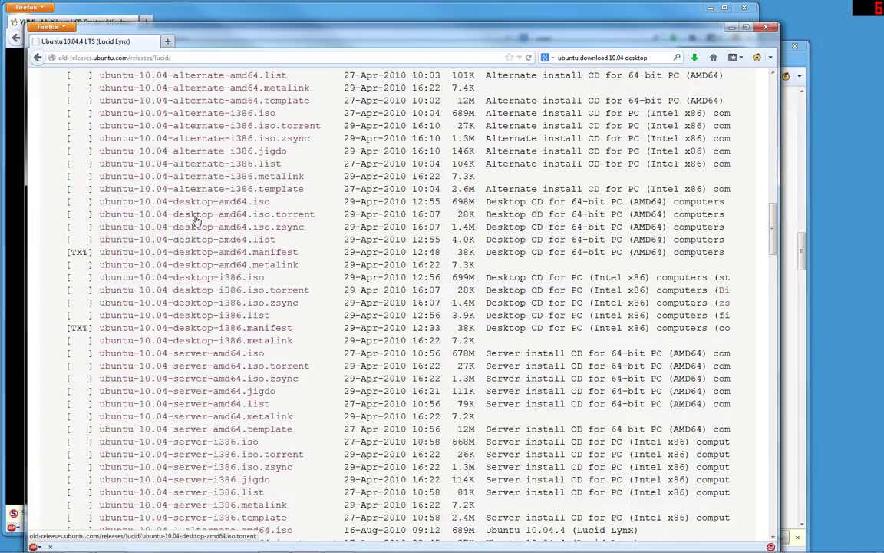
pyautogui.click(272, 219)
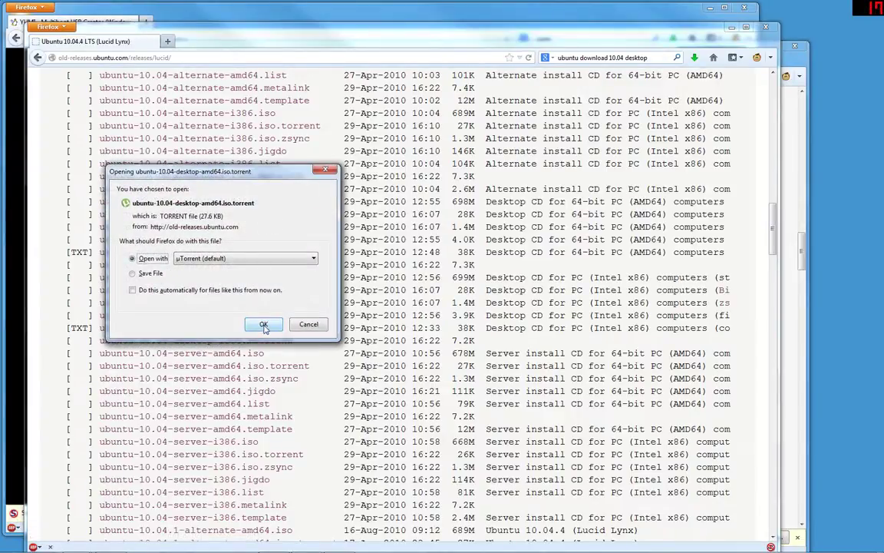
pyautogui.click(263, 324)
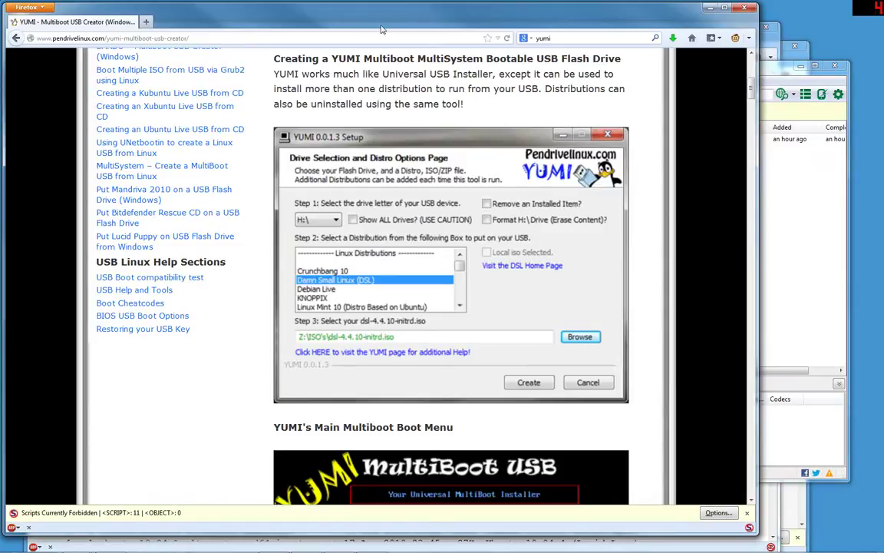
# Scroll through the YUMI Multiboot USB Creator setup instructions on pendrivelinux.com.
pyautogui.moveTo(752, 90); pyautogui.dragTo(752, 63)
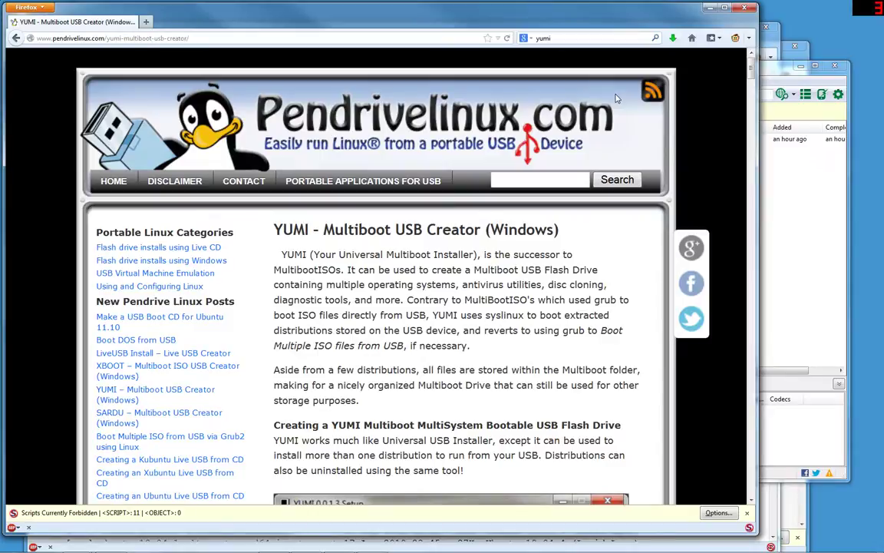
pyautogui.moveTo(752, 74); pyautogui.dragTo(754, 98)
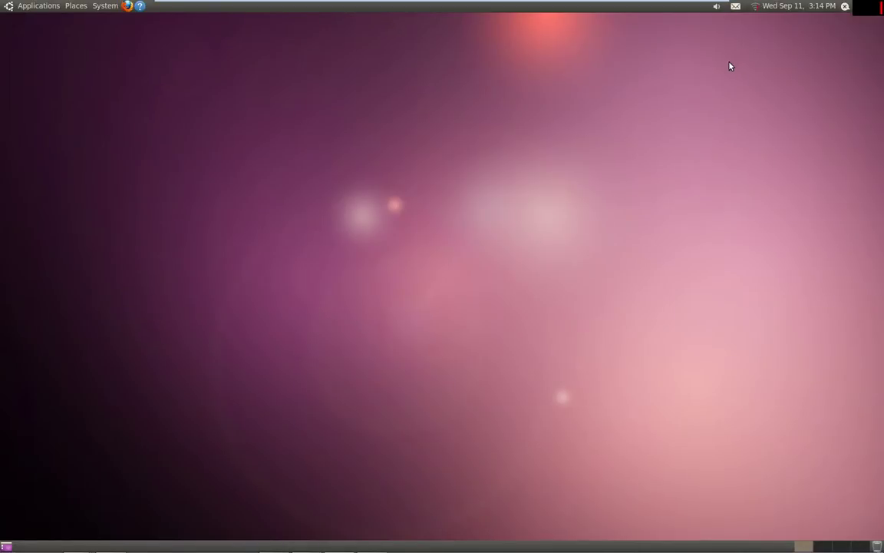
# Uncheck Enable Networking in the Network Manager menu to take Ubuntu offline.
pyautogui.click(756, 7)
pyautogui.click(771, 22)
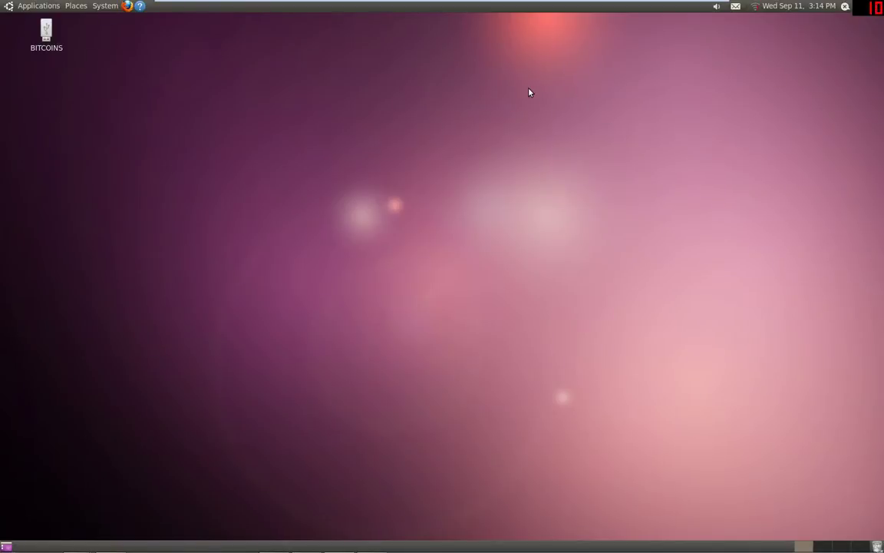
# Extract the Armory offline bundle tar.gz archive onto the BITCOINS drive.
pyautogui.doubleClick(46, 31)
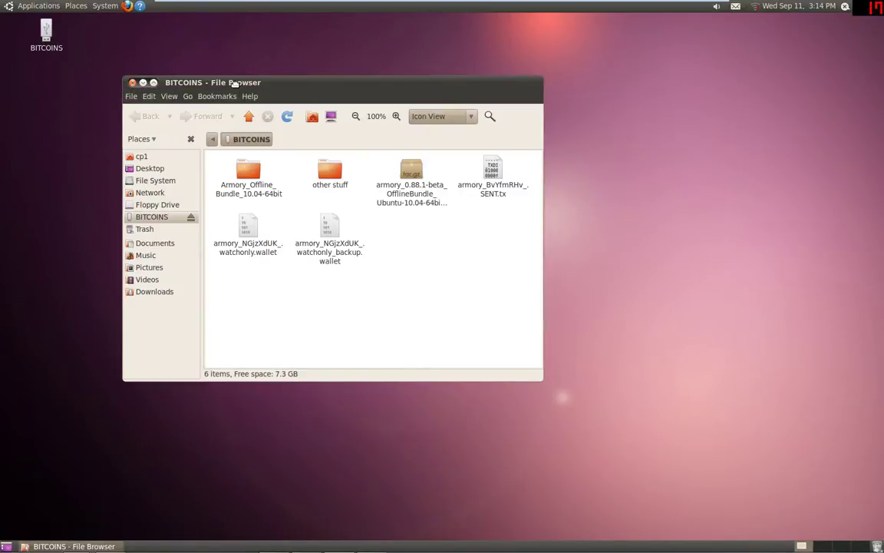
pyautogui.moveTo(234, 83); pyautogui.dragTo(215, 81)
pyautogui.click(391, 175)
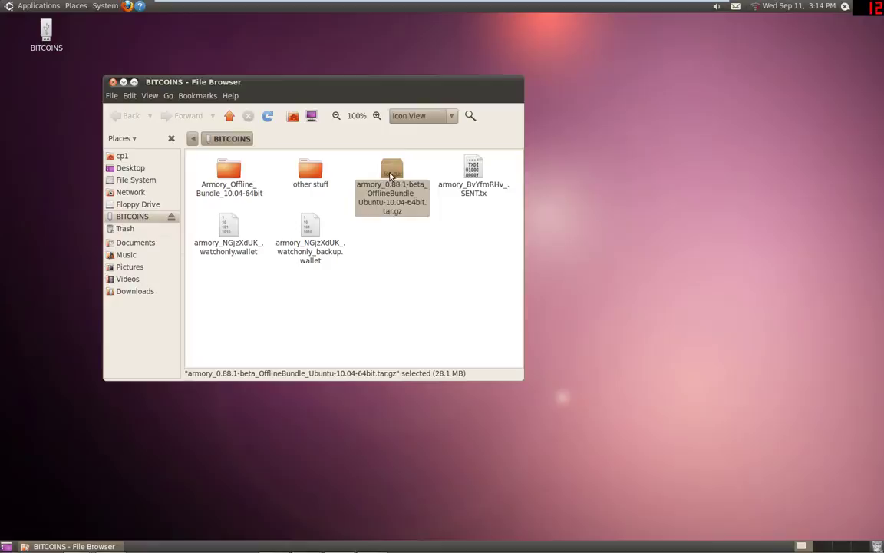
pyautogui.rightClick(390, 176)
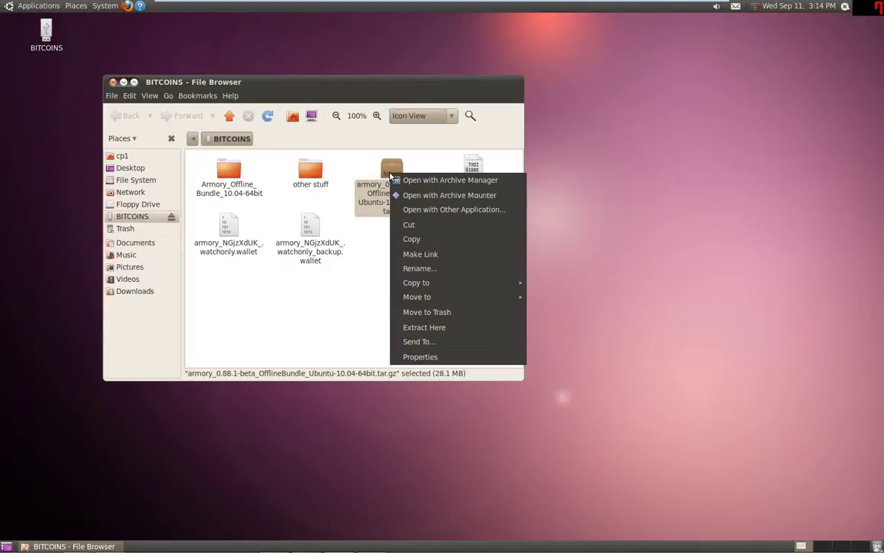
pyautogui.click(433, 329)
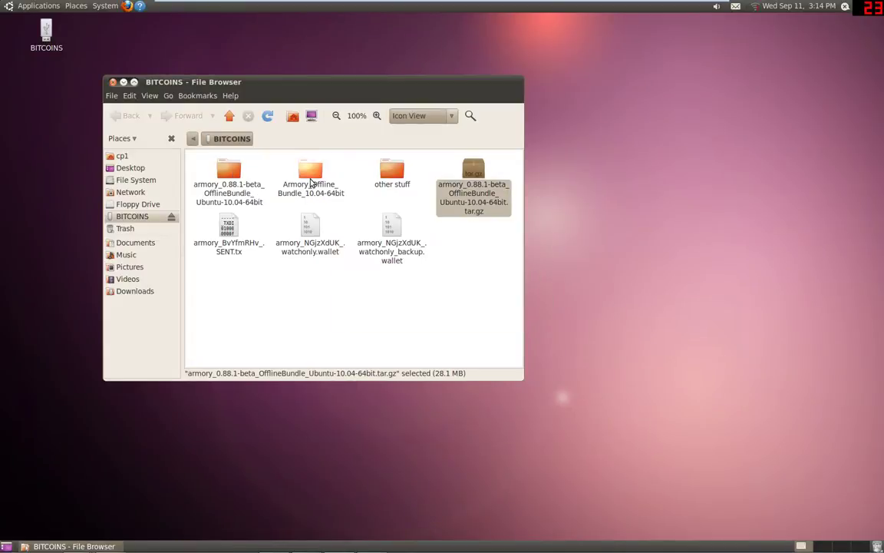
# Run Install_DoubleClick_RunInTerminal.sh from the Armory_Offline_Bundle_10.04-64bit folder.
pyautogui.click(232, 181)
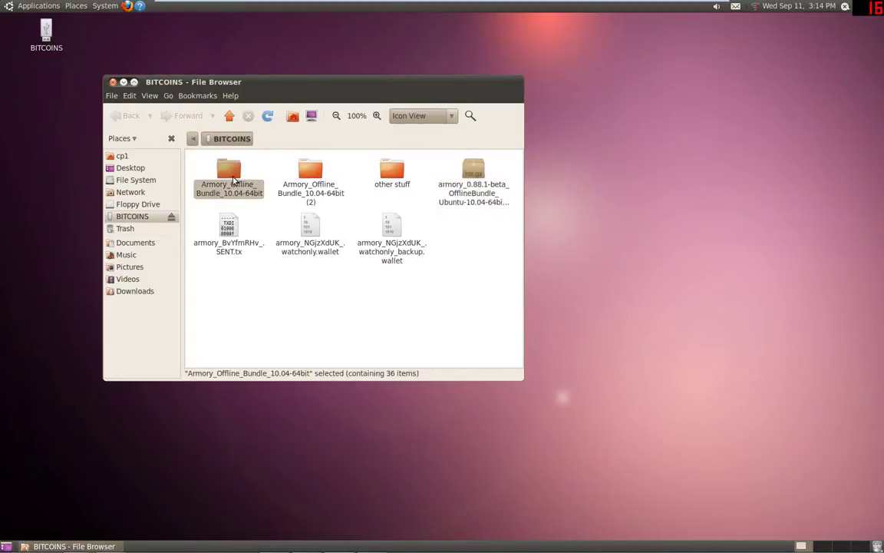
pyautogui.doubleClick(233, 178)
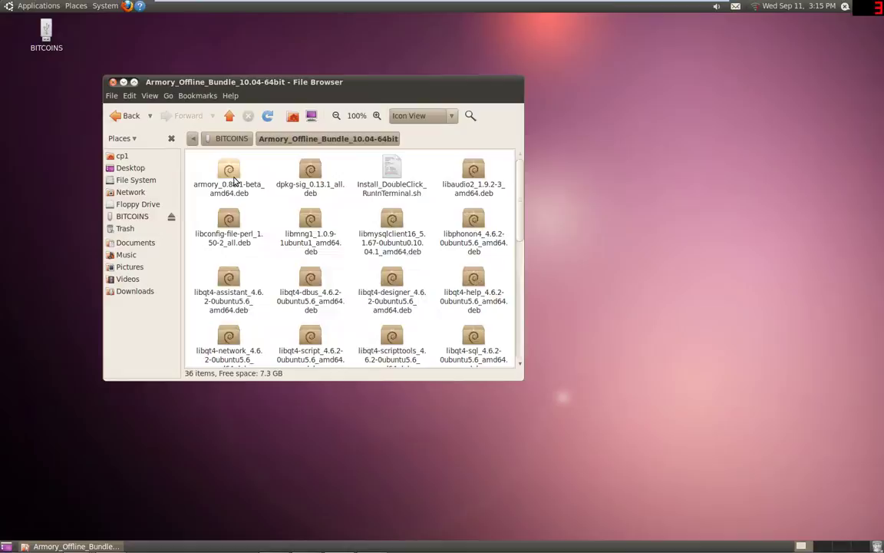
pyautogui.click(386, 178)
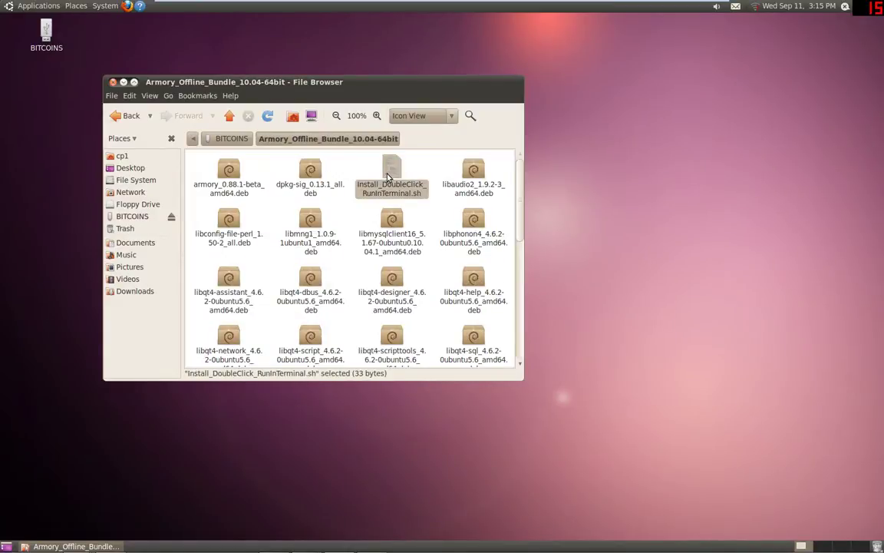
pyautogui.doubleClick(389, 177)
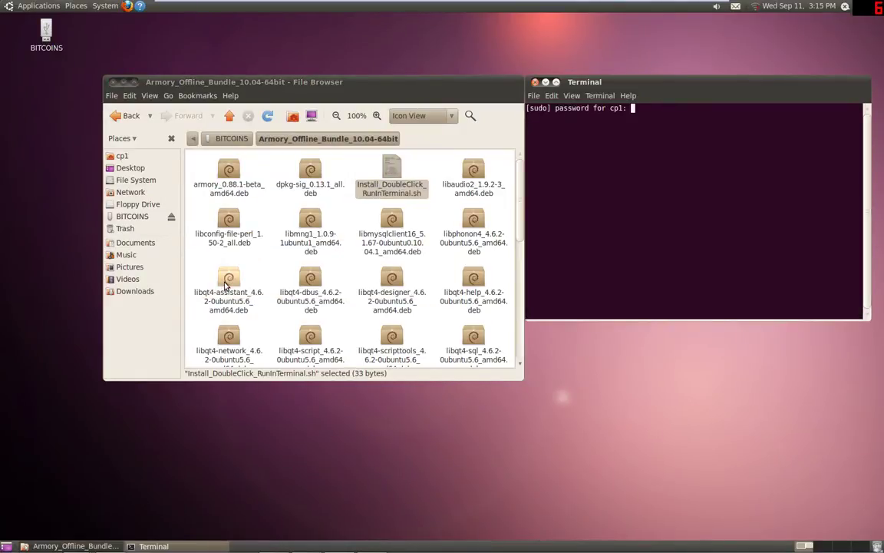
# Submit the administrator password so the armory 0.88.1-1 packages install.
pyautogui.press('Return')
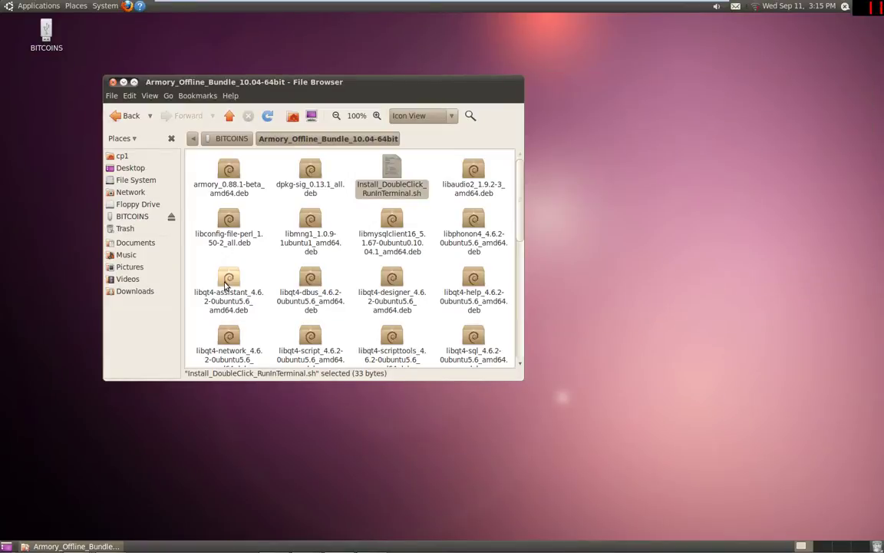
# Close the bundle folder and launch Armory (Offline) from Applications > Internet.
pyautogui.click(113, 81)
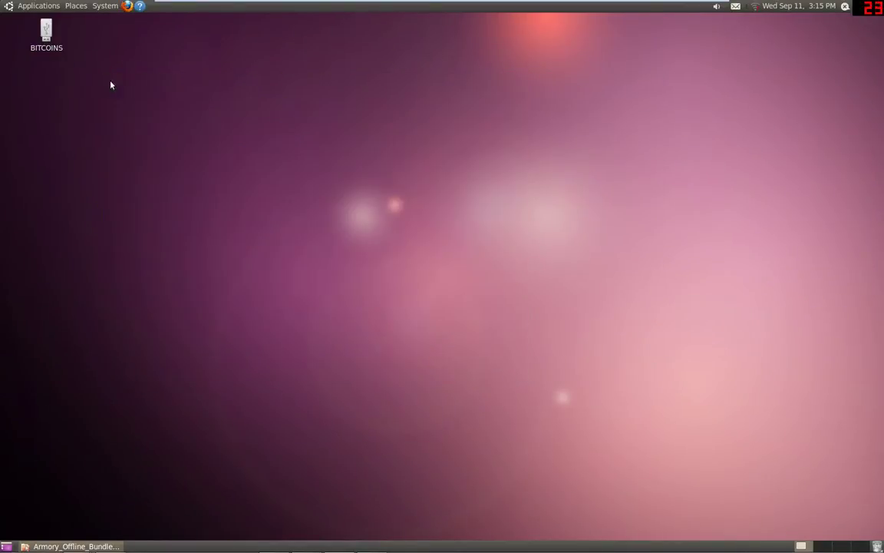
pyautogui.click(36, 9)
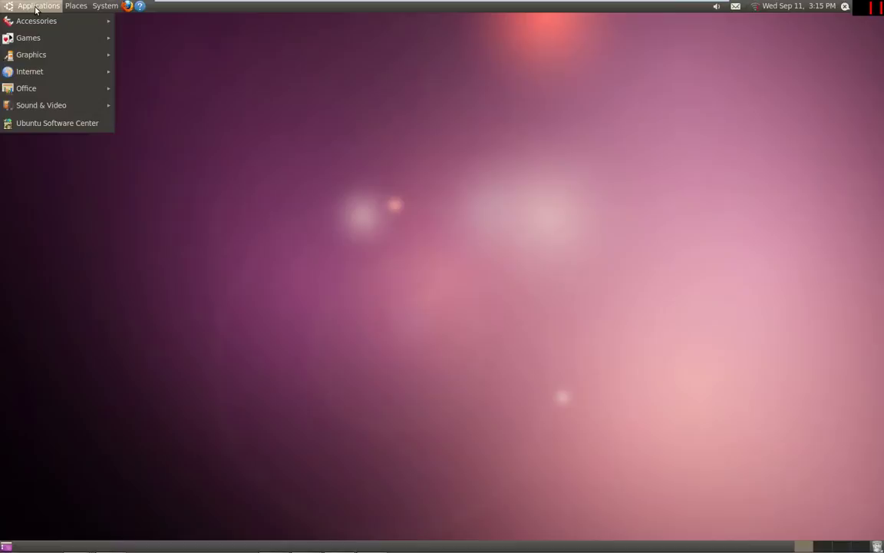
pyautogui.moveTo(52, 75)
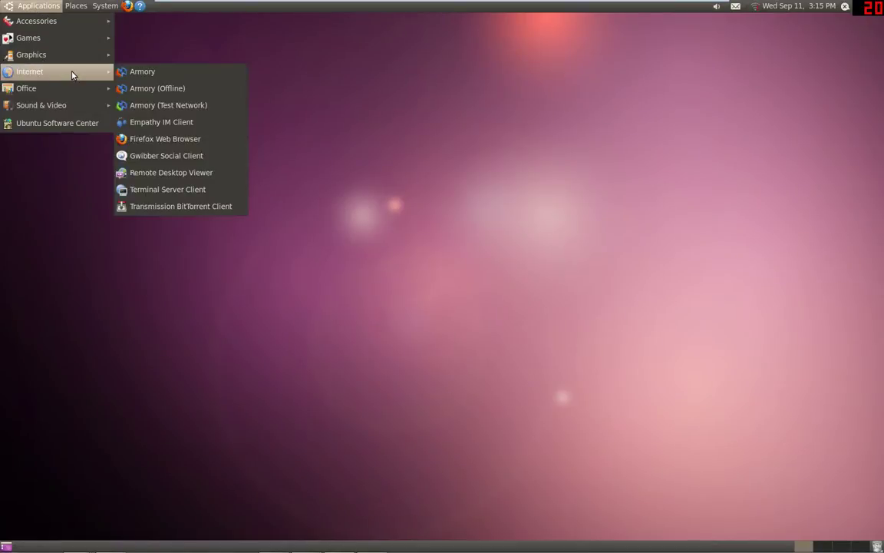
pyautogui.click(173, 94)
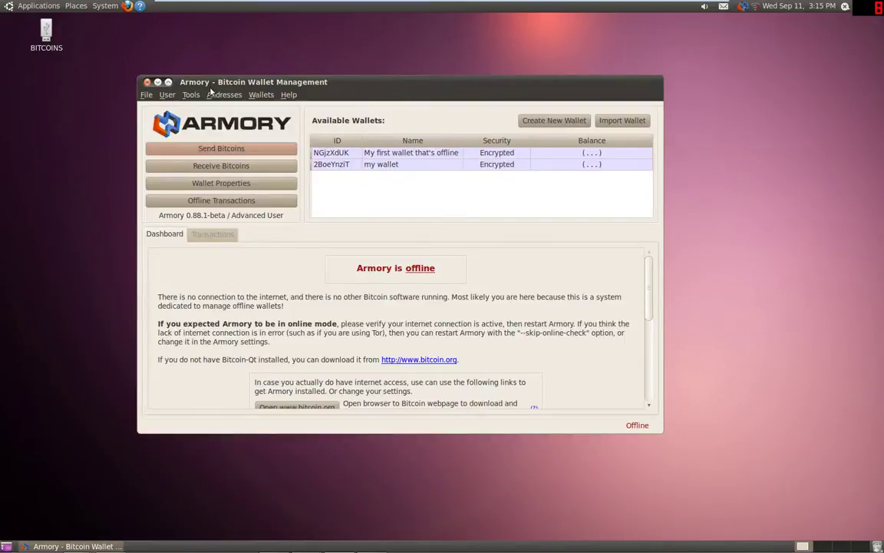
pyautogui.moveTo(225, 80); pyautogui.dragTo(223, 88)
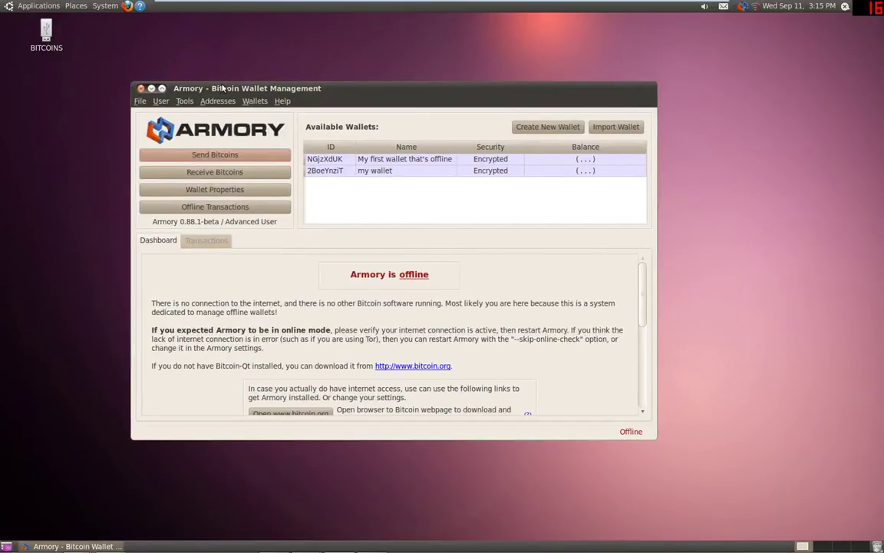
# Create the encrypted wallet 'new wallet', confirming its passphrase and unlocking it for paper backup.
pyautogui.click(525, 131)
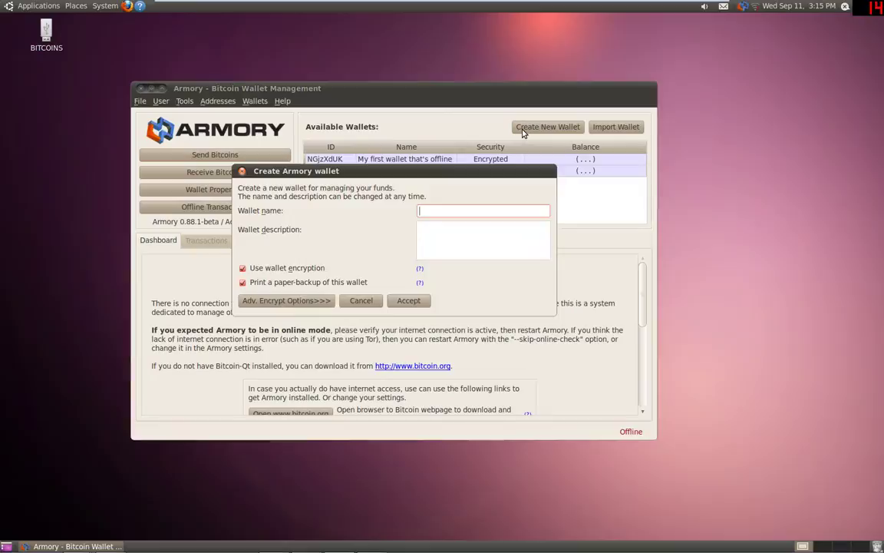
pyautogui.write('new wallet')
pyautogui.click(409, 300)
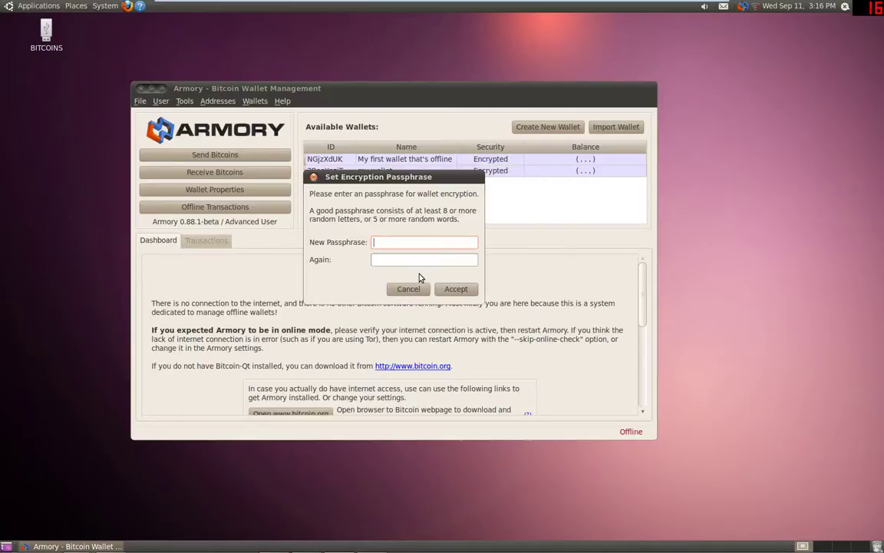
pyautogui.write('**********')
pyautogui.press('Tab')
pyautogui.write('**********')
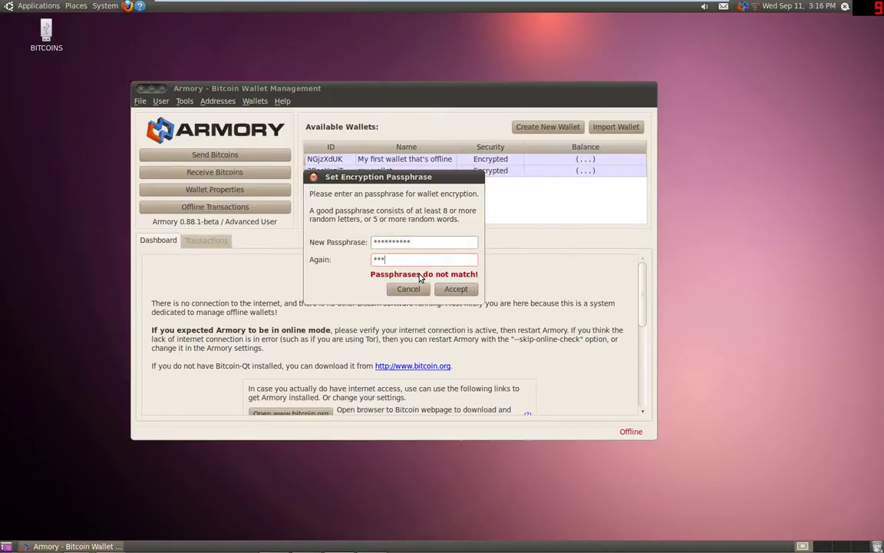
pyautogui.click(453, 289)
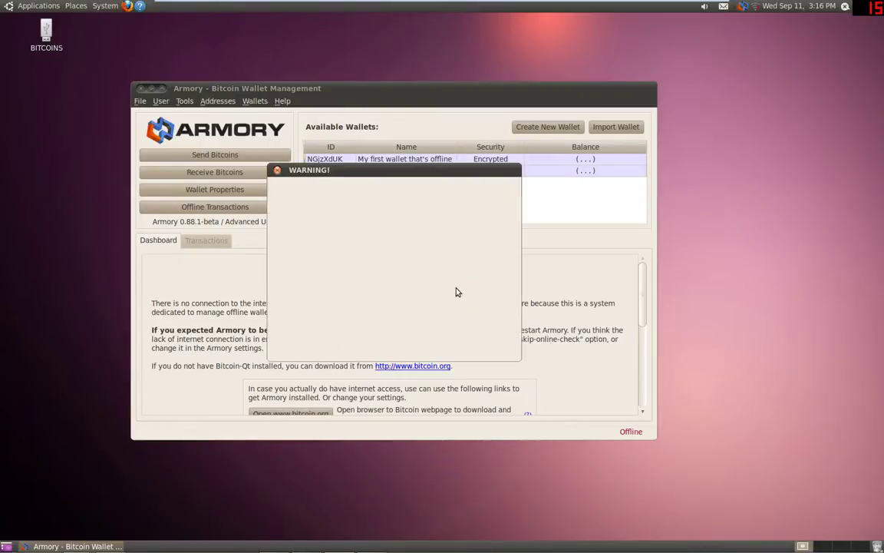
pyautogui.write('**********')
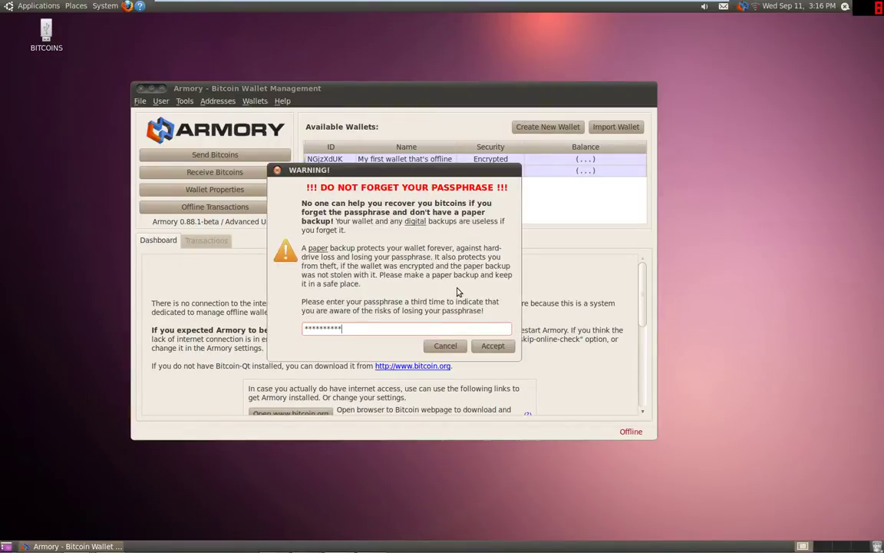
pyautogui.click(491, 346)
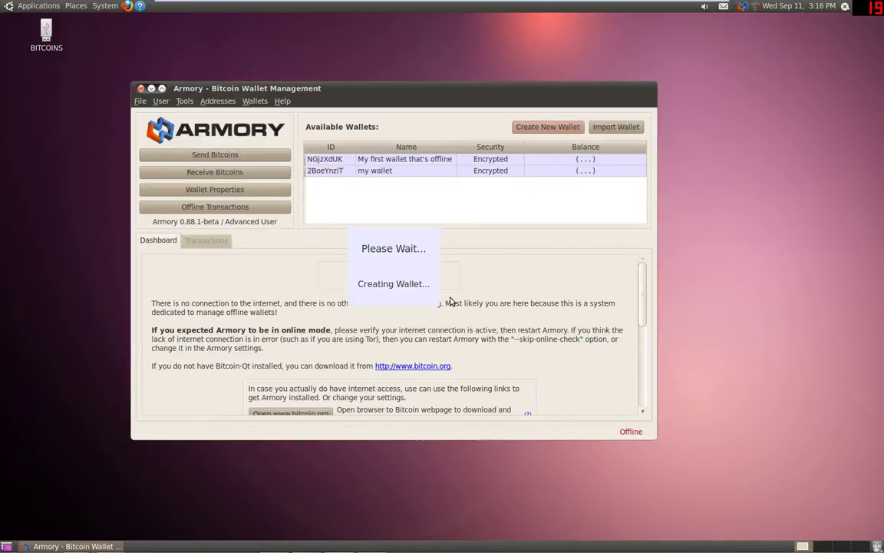
pyautogui.write('*****')
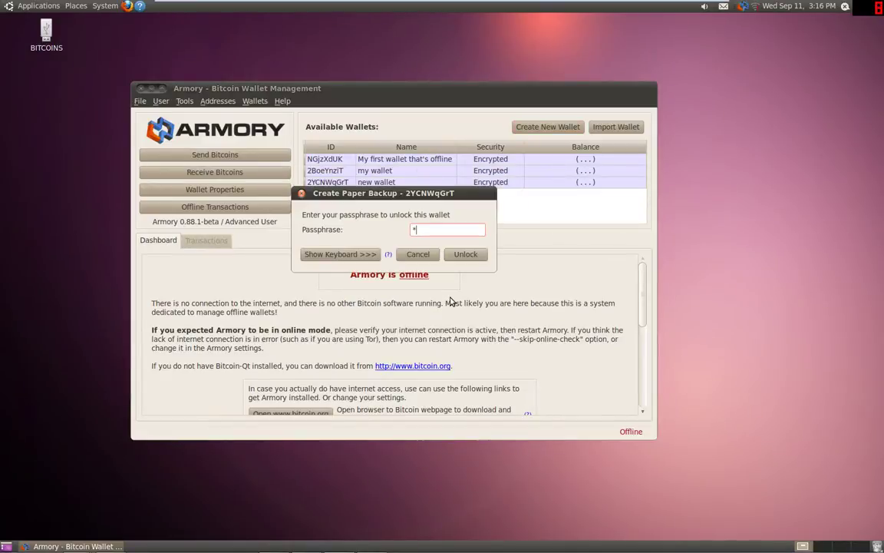
pyautogui.write('*****')
pyautogui.click(465, 256)
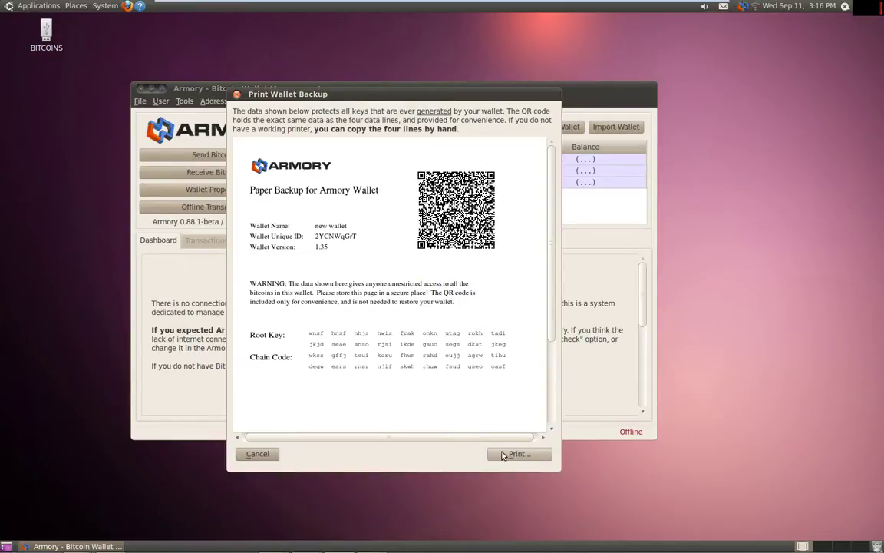
pyautogui.click(258, 454)
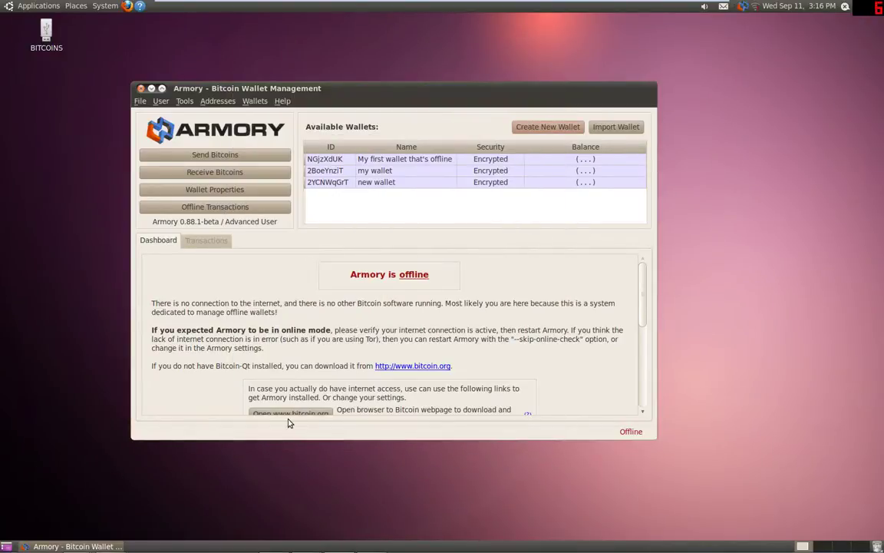
pyautogui.click(390, 188)
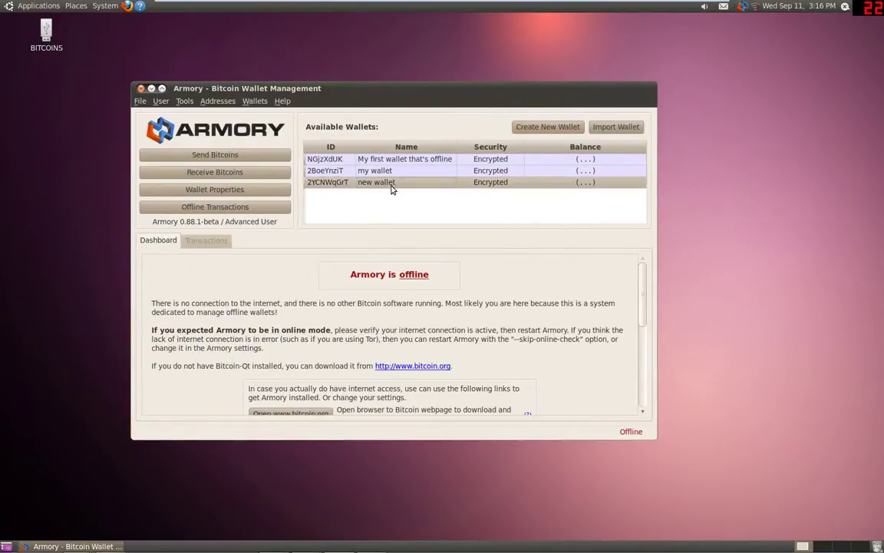
pyautogui.doubleClick(391, 188)
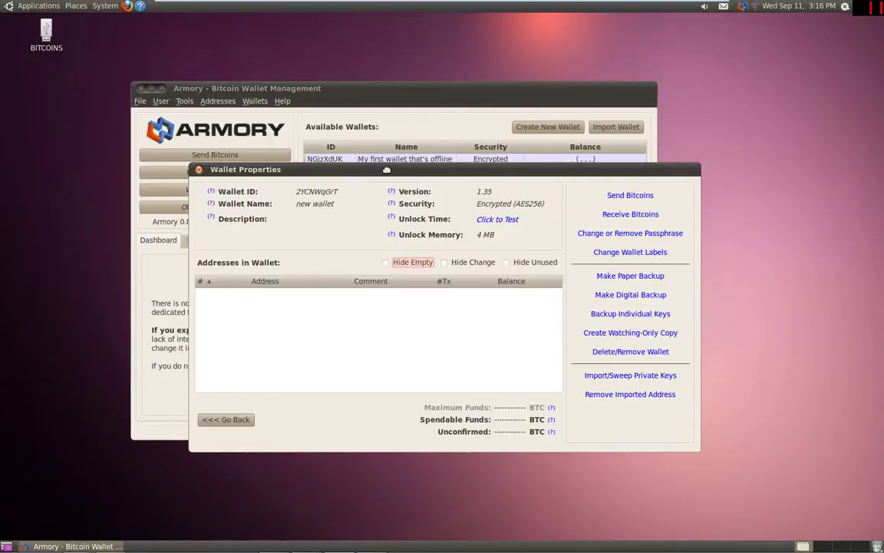
pyautogui.moveTo(385, 174); pyautogui.dragTo(387, 178)
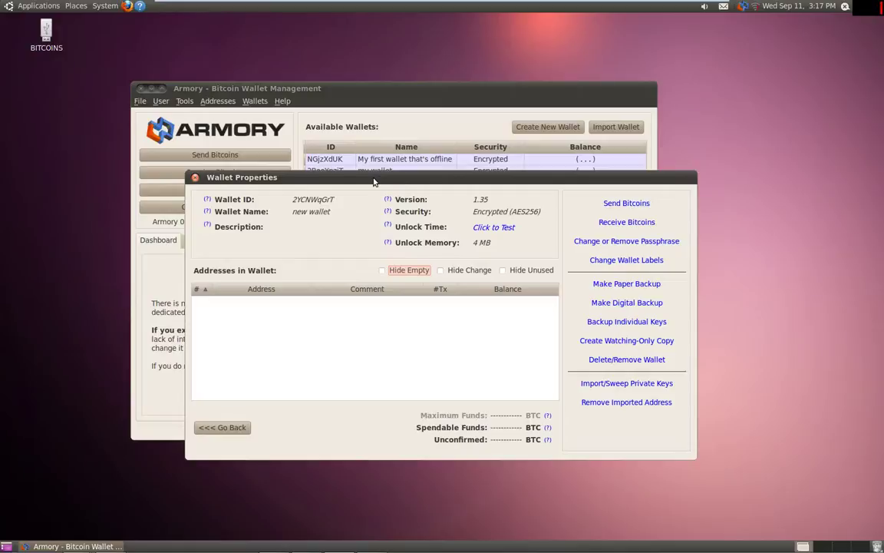
pyautogui.click(196, 180)
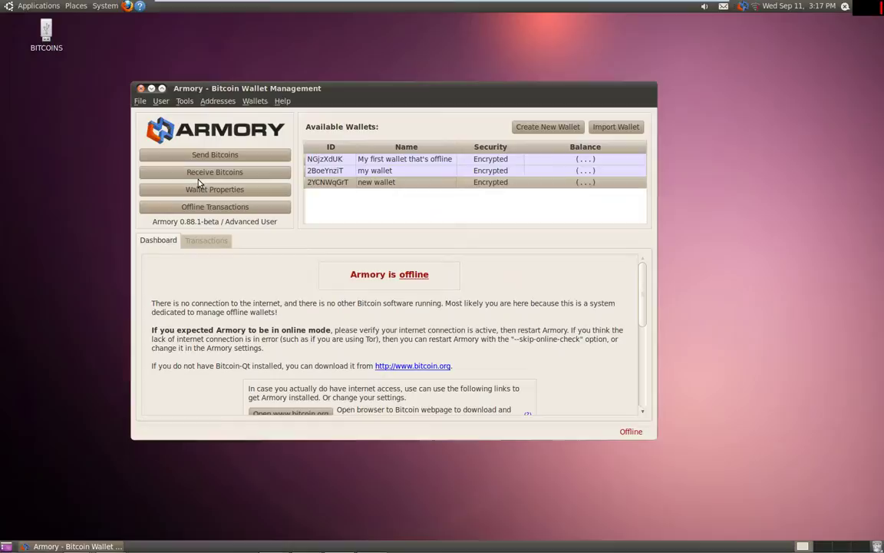
# Export My first wallet that's offline as armory_NGjzXdUK_.watchonly.wallet to BITCOINS, replacing the old file.
pyautogui.click(418, 160)
pyautogui.doubleClick(419, 160)
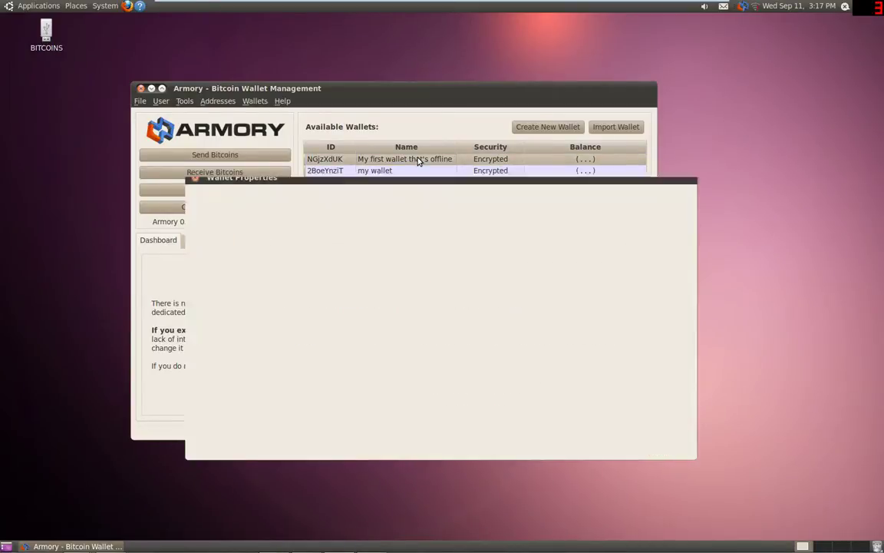
pyautogui.moveTo(429, 174); pyautogui.dragTo(423, 175)
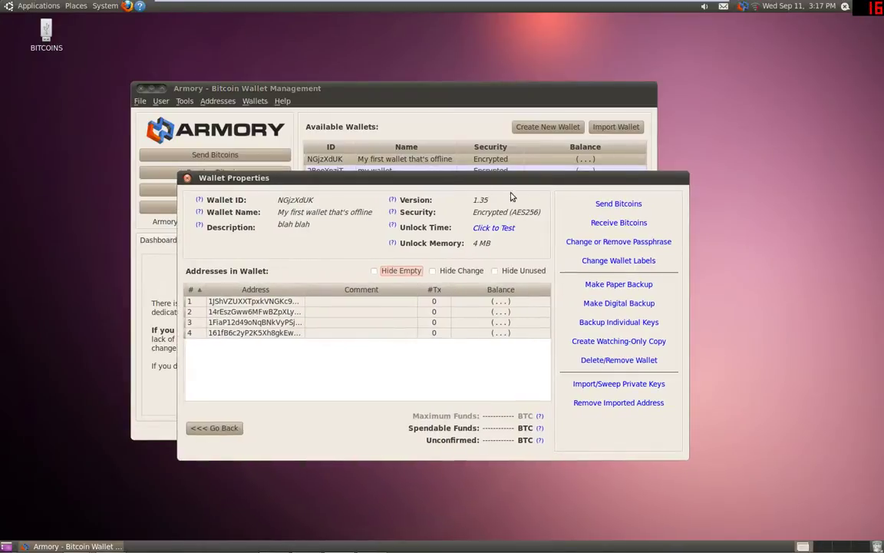
pyautogui.click(611, 343)
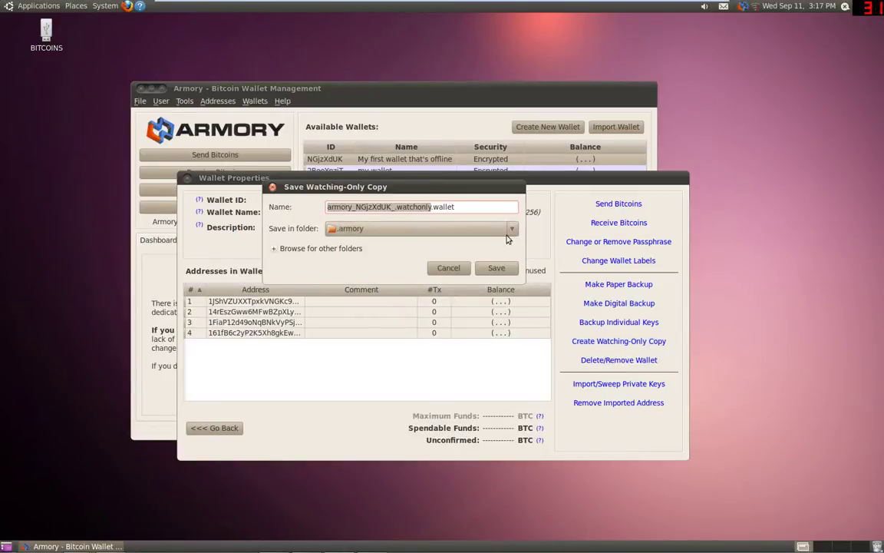
pyautogui.click(510, 229)
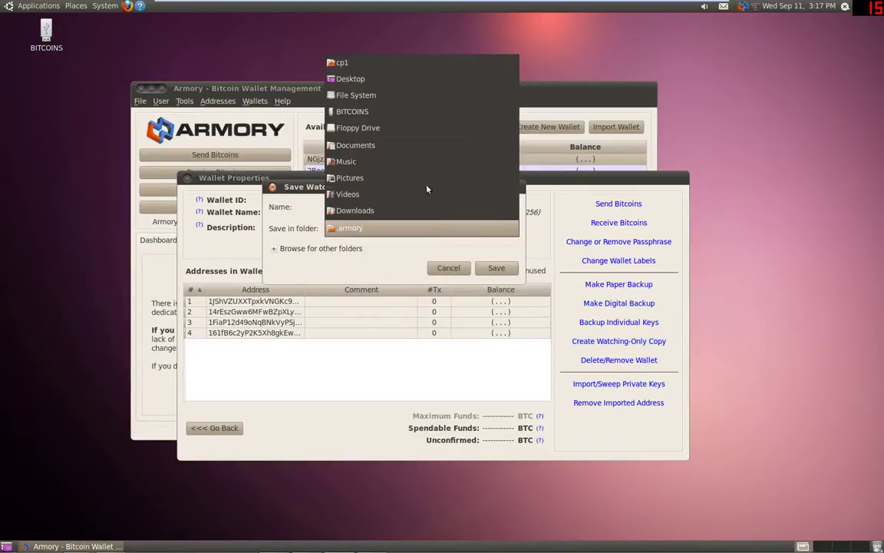
pyautogui.click(369, 112)
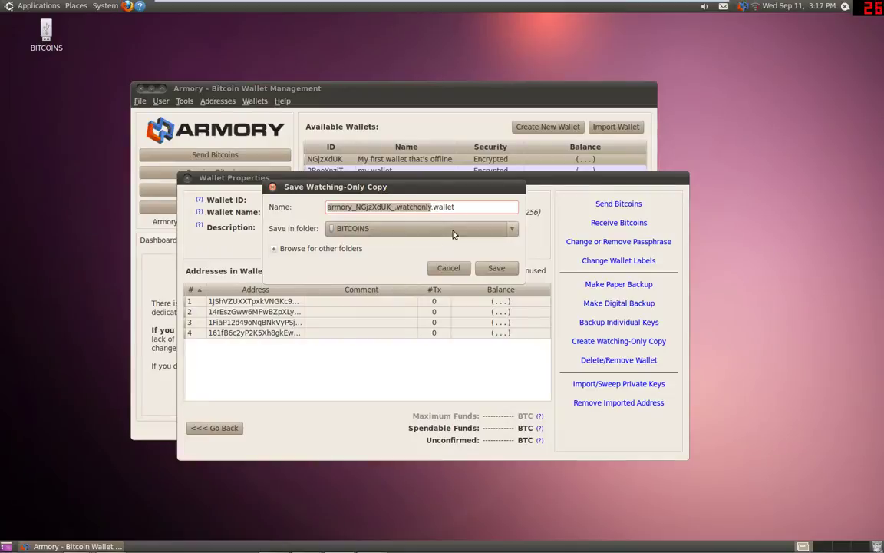
pyautogui.click(461, 207)
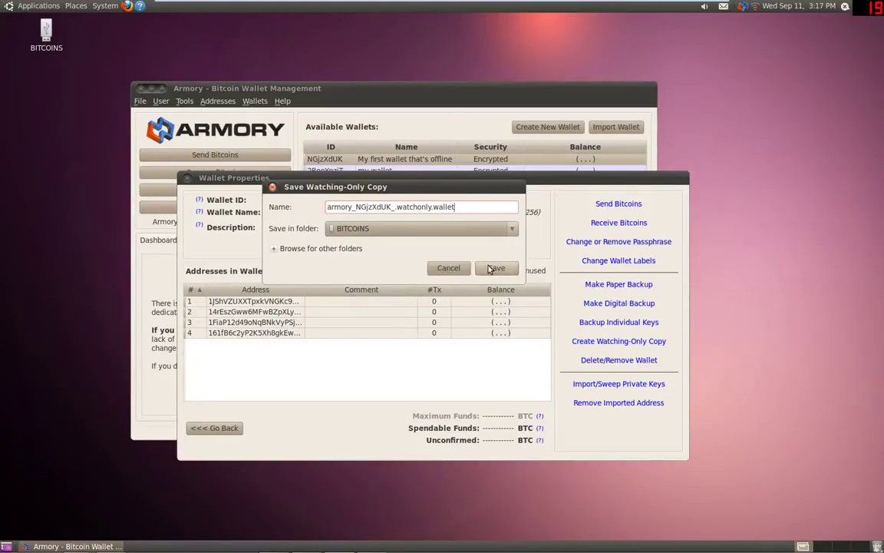
pyautogui.click(492, 267)
pyautogui.click(489, 281)
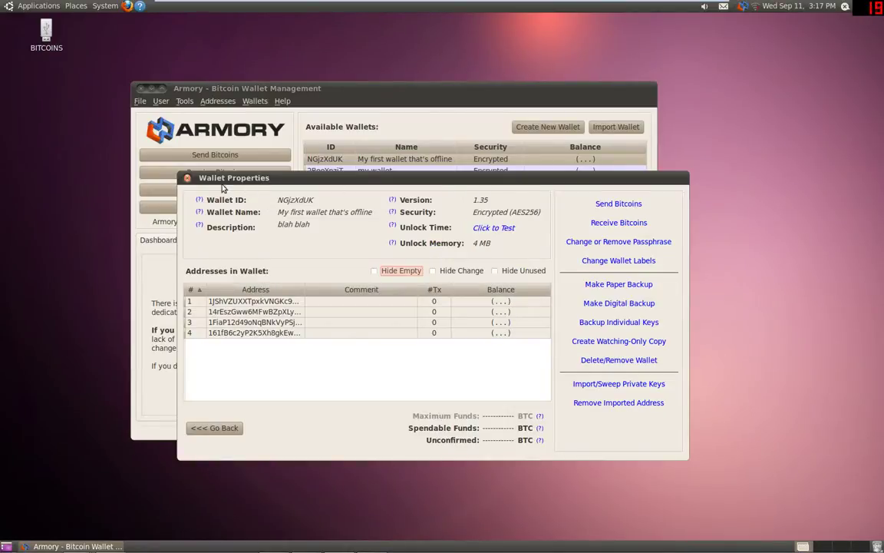
pyautogui.click(186, 178)
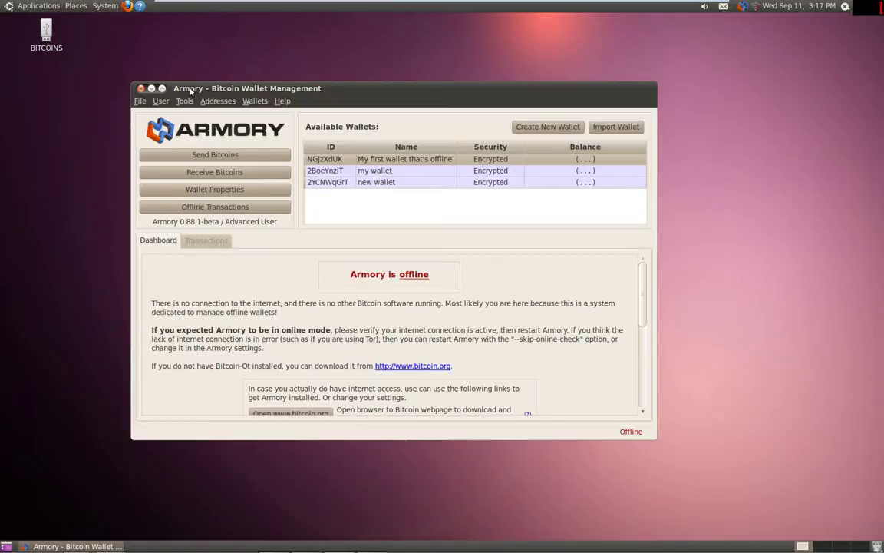
# Close Armory completely rather than minimizing it.
pyautogui.click(141, 88)
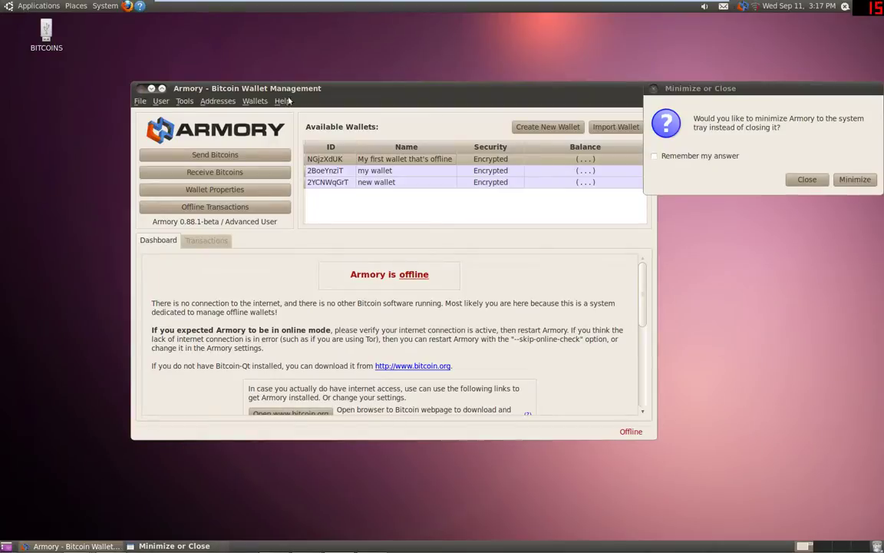
pyautogui.click(806, 179)
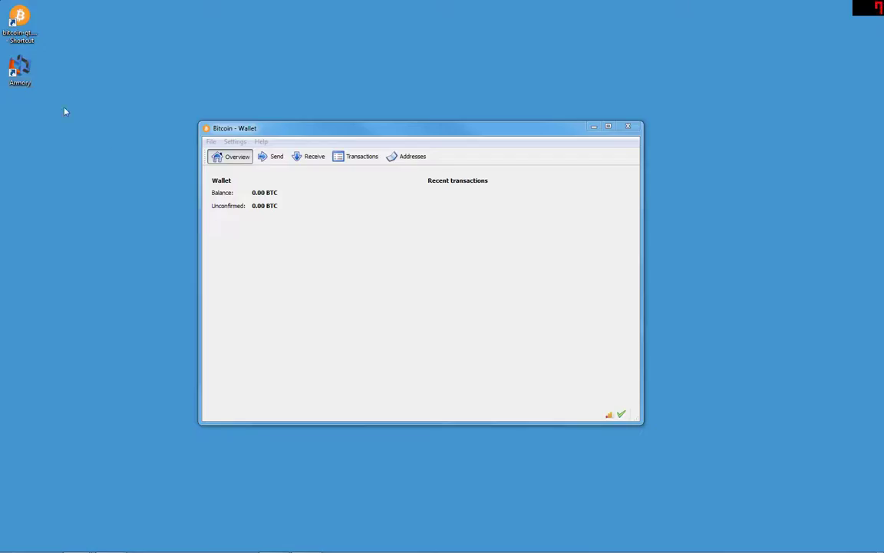
# Launch Armory and import armory_NGjzXdUK_.watchonly.wallet from the BITCOINS drive, agreeing to rescan.
pyautogui.doubleClick(21, 71)
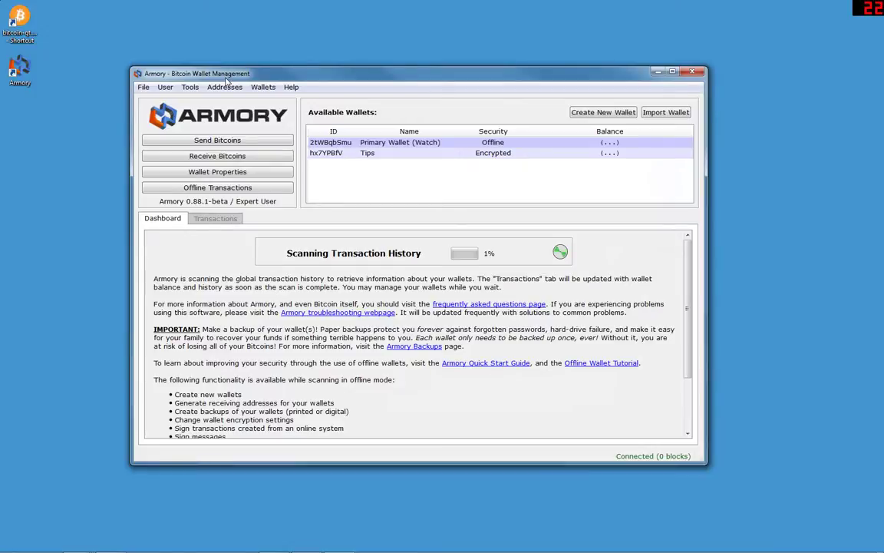
pyautogui.click(659, 115)
pyautogui.click(453, 251)
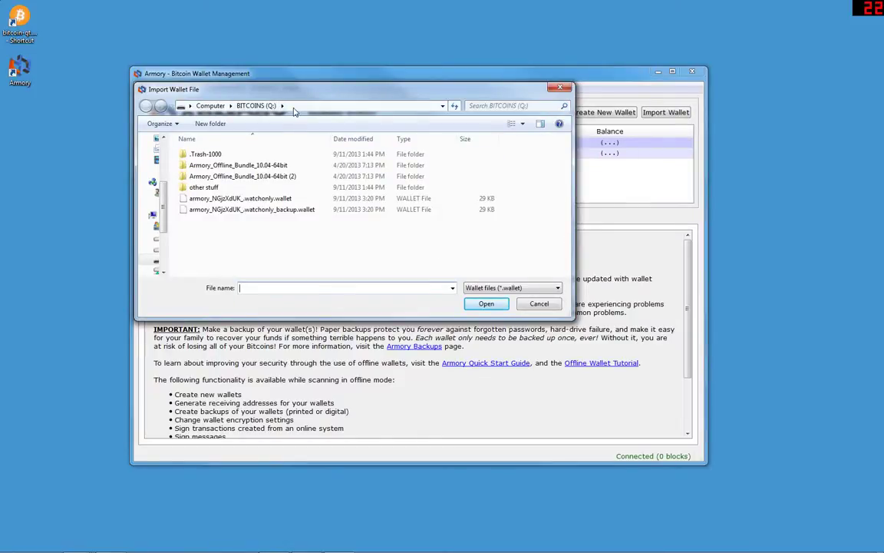
pyautogui.click(261, 198)
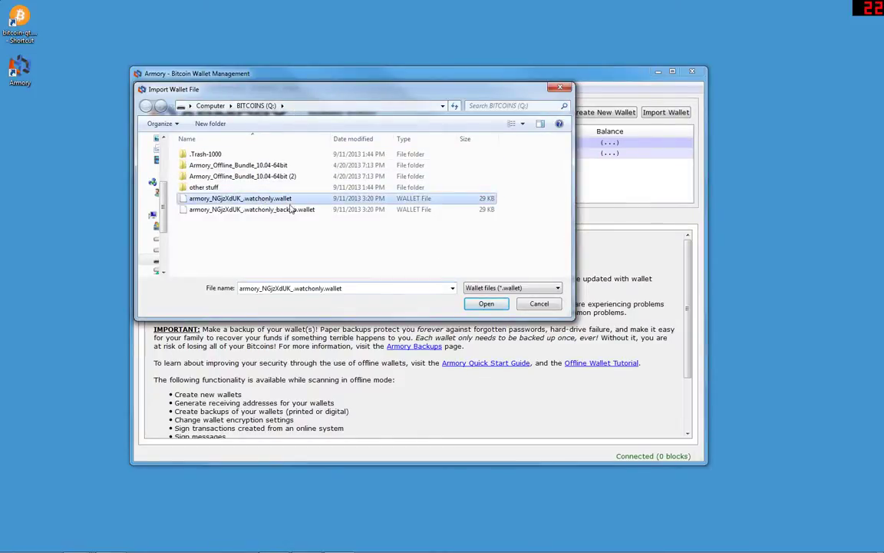
pyautogui.click(486, 303)
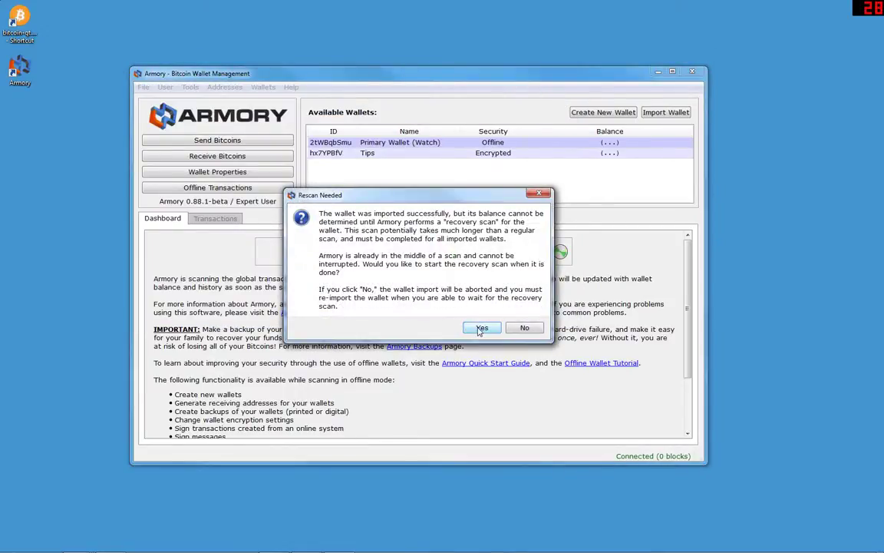
pyautogui.click(481, 329)
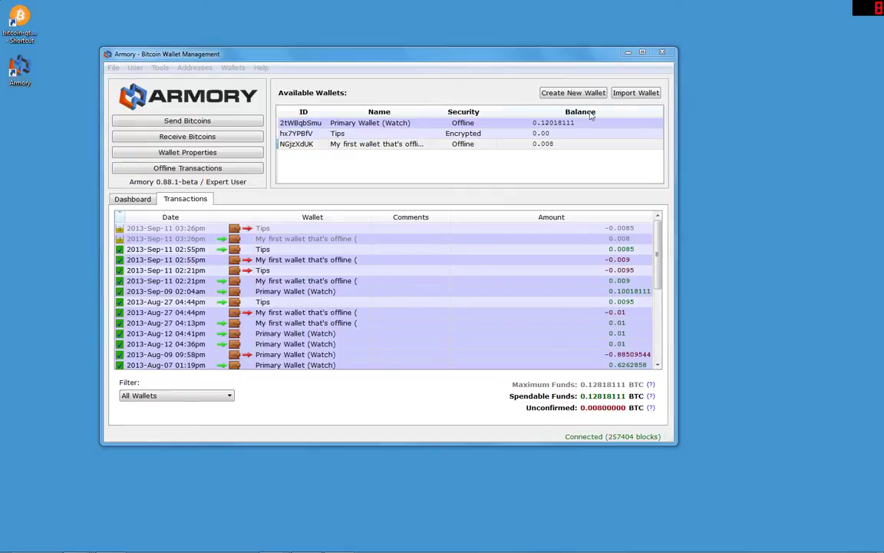
# Open Wallet Properties for the imported watching-only wallet NGjzXdUK.
pyautogui.click(476, 145)
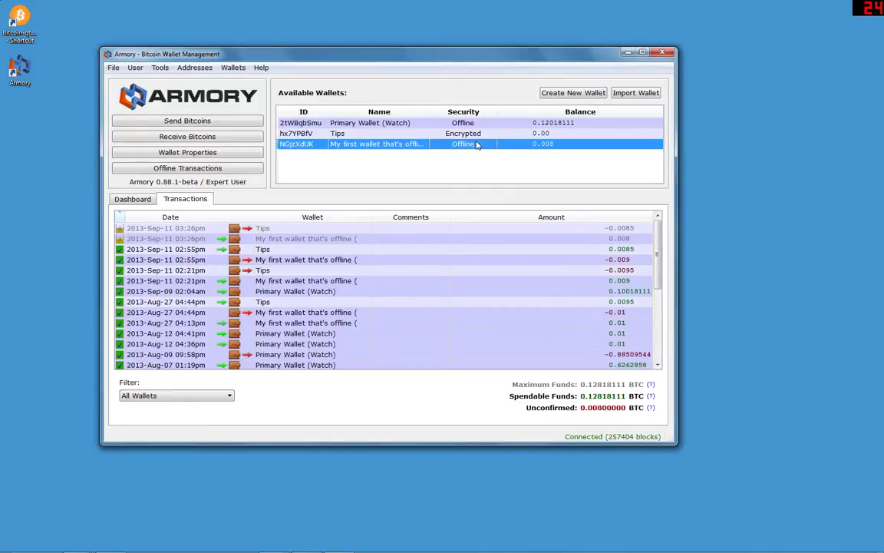
pyautogui.doubleClick(476, 144)
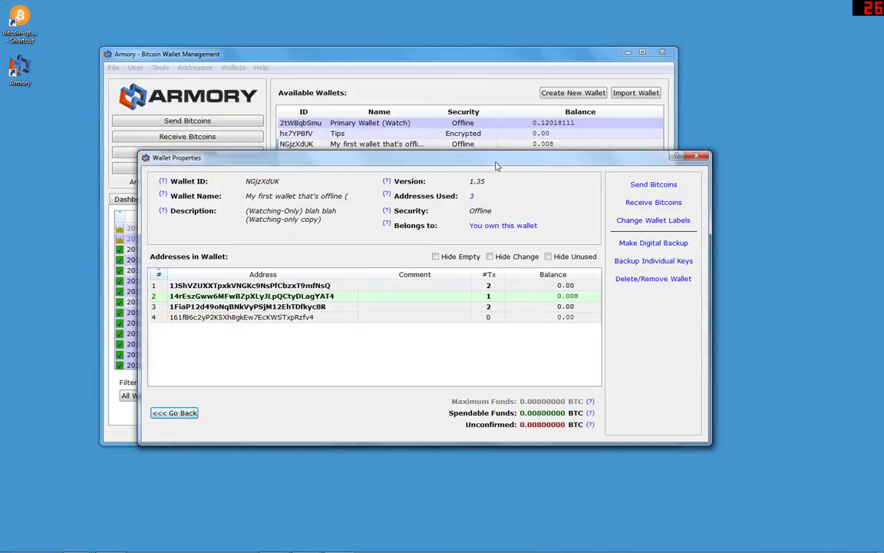
# Create an unsigned transaction sending the maximum 0.0075 BTC to the Tips wallet's used address.
pyautogui.moveTo(449, 156); pyautogui.dragTo(443, 158)
pyautogui.click(628, 184)
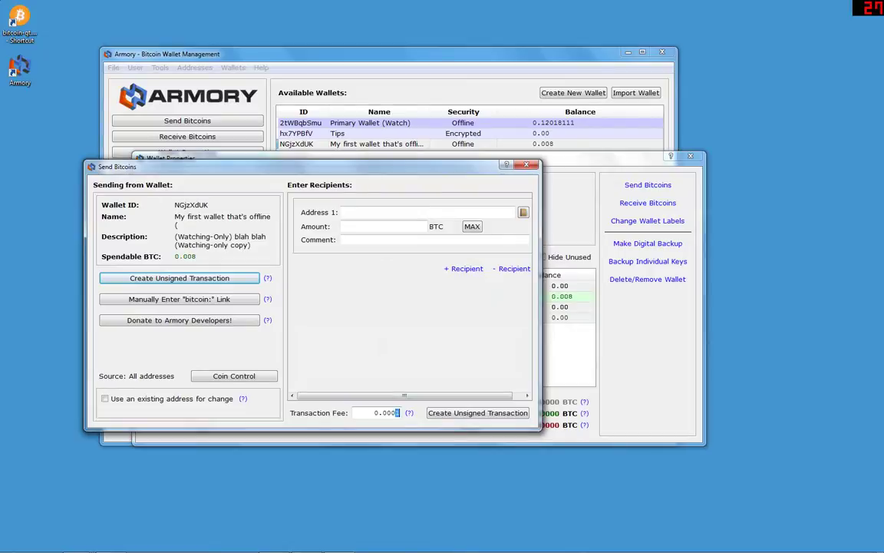
pyautogui.click(472, 226)
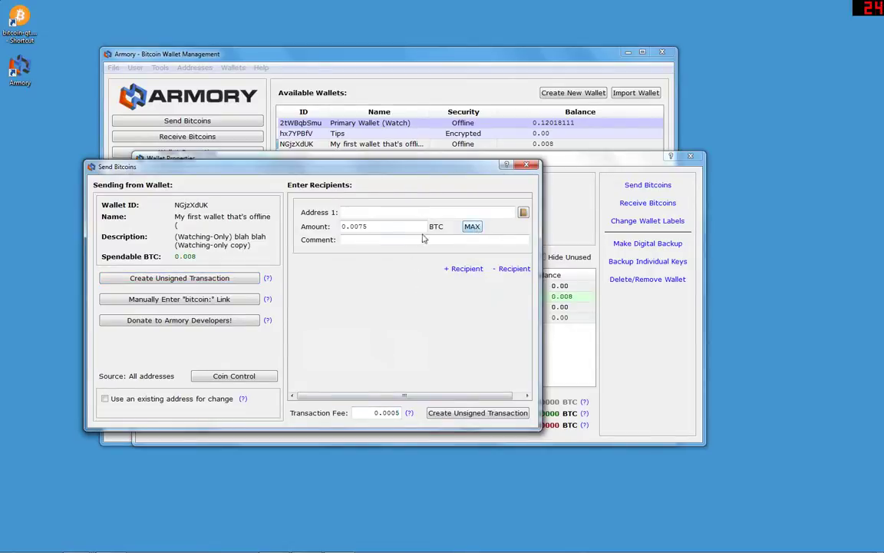
pyautogui.click(522, 213)
pyautogui.click(353, 282)
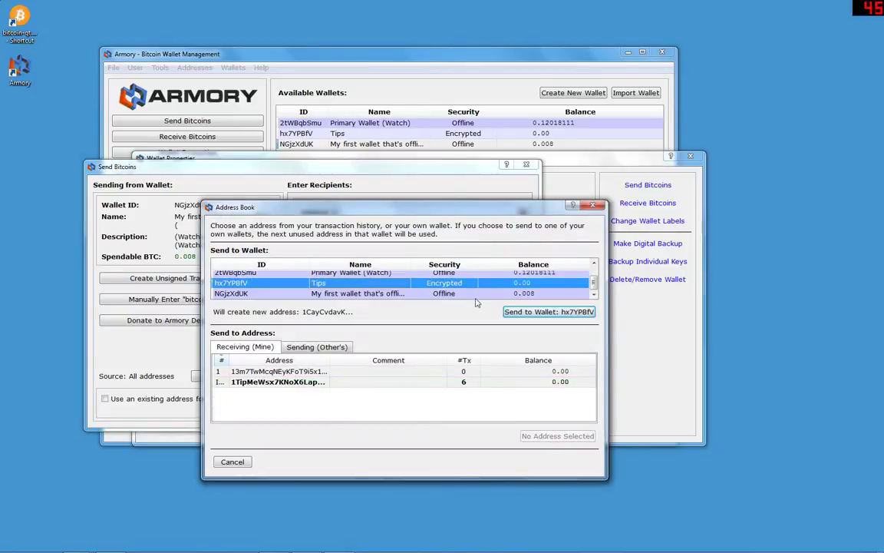
pyautogui.click(299, 381)
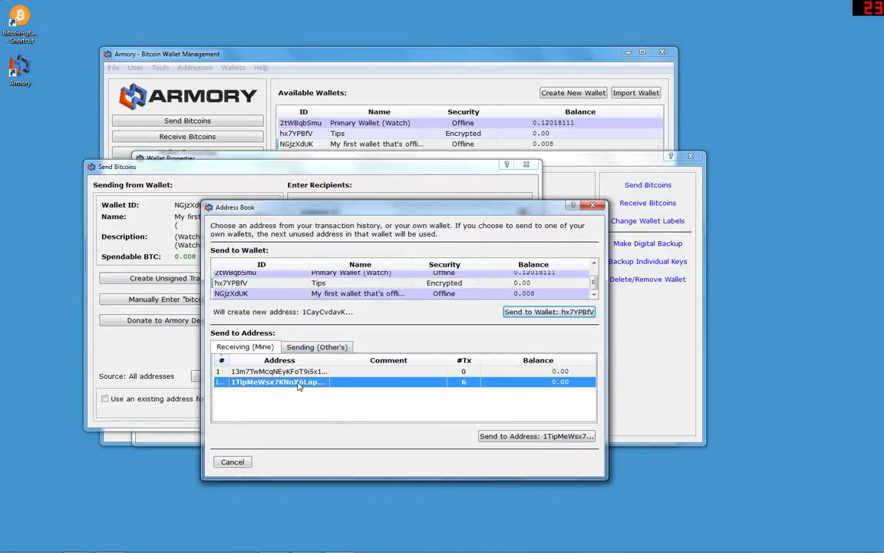
pyautogui.click(491, 435)
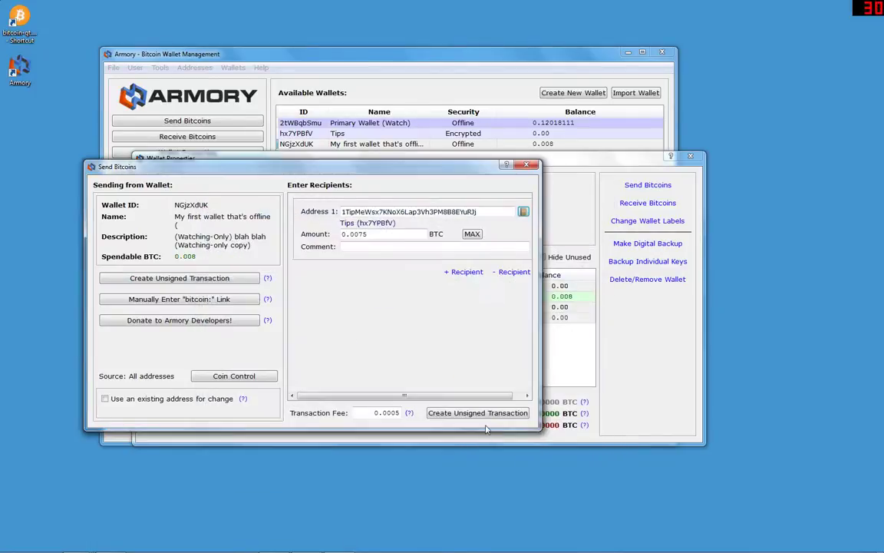
pyautogui.click(238, 283)
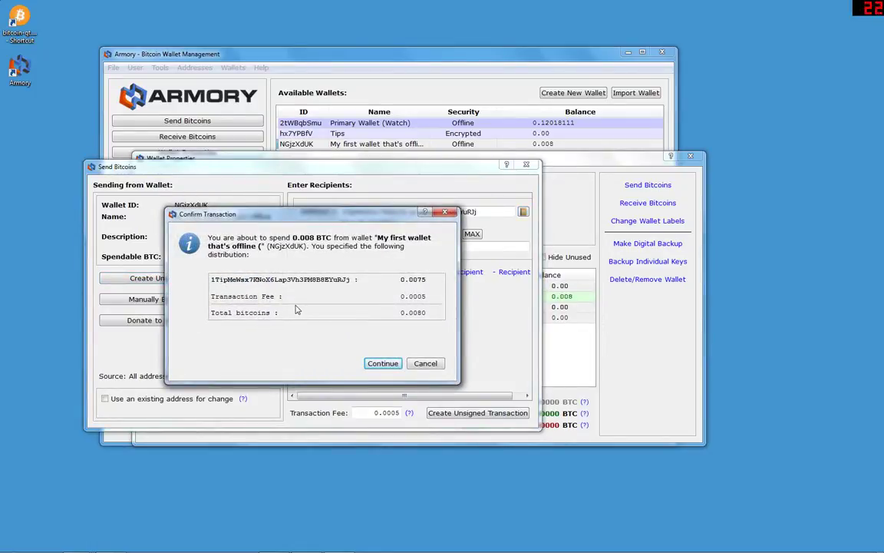
pyautogui.click(377, 363)
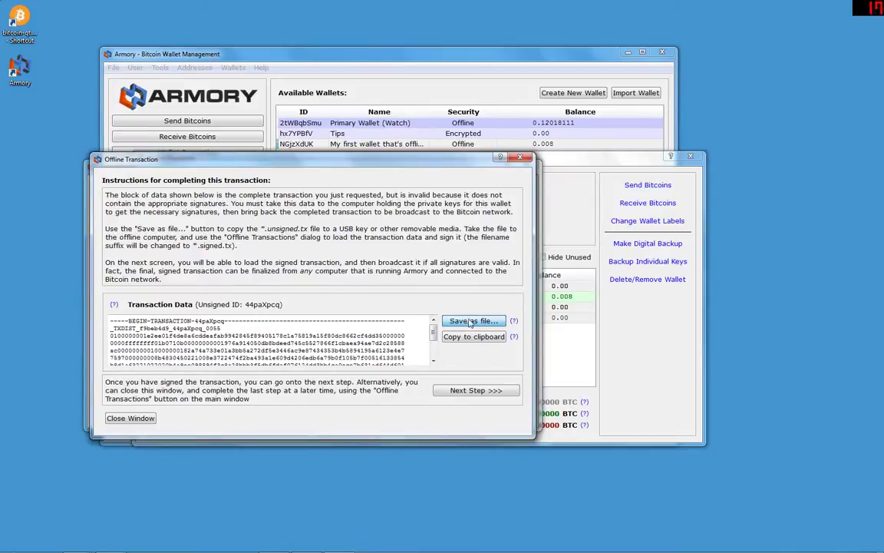
# Save the unsigned transaction to BITCOINS as armory_44paXpcq_.unsigned.tx and close the window.
pyautogui.click(471, 322)
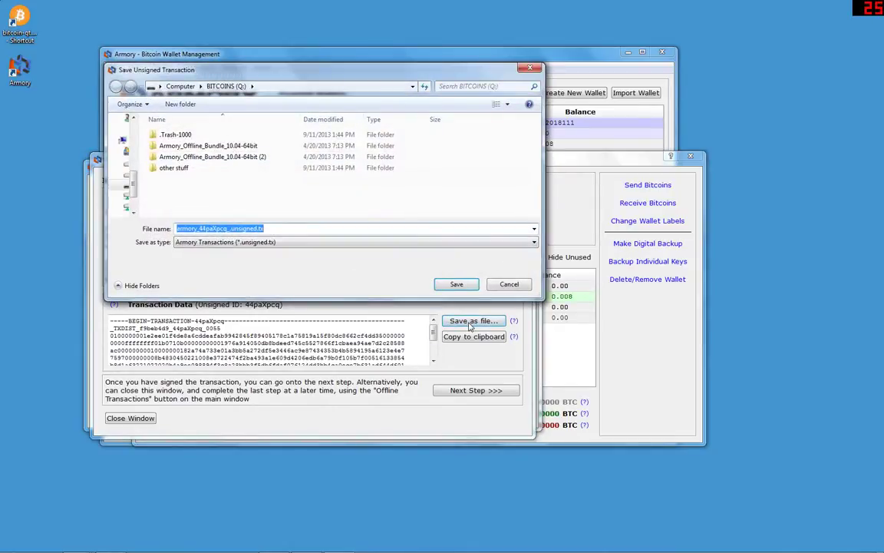
pyautogui.click(296, 243)
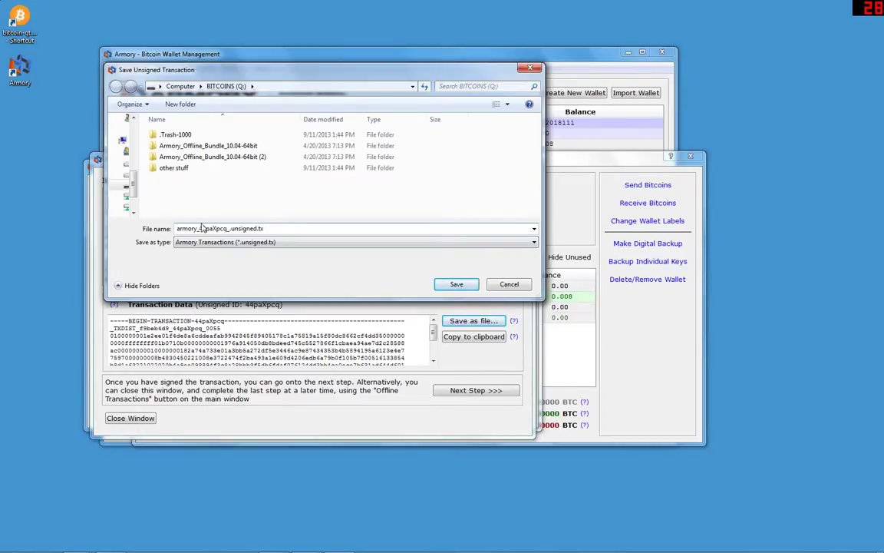
pyautogui.click(445, 284)
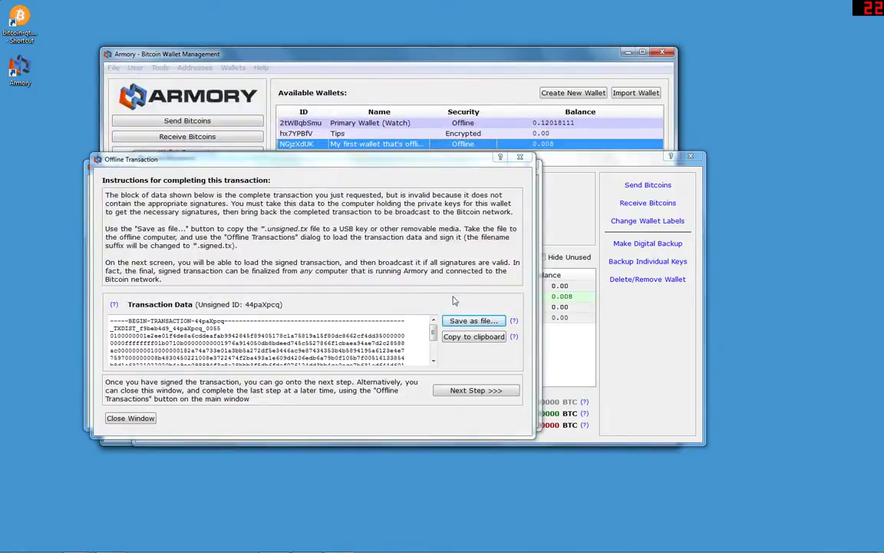
pyautogui.click(139, 420)
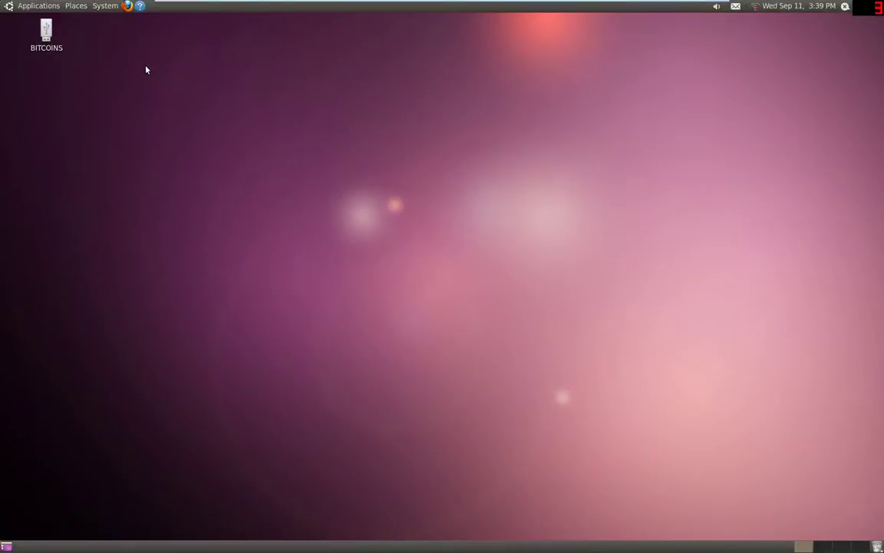
# Launch Armory (Offline) from the Ubuntu Applications > Internet menu.
pyautogui.click(46, 32)
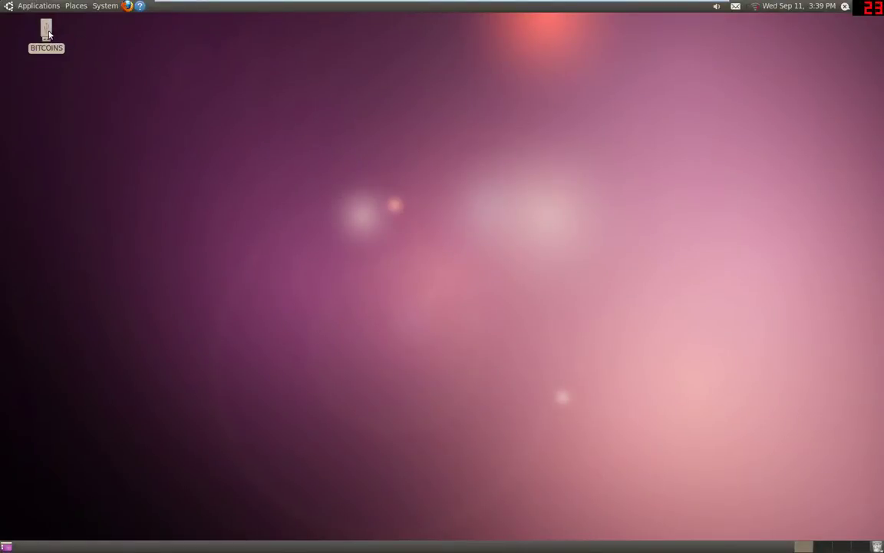
pyautogui.click(10, 9)
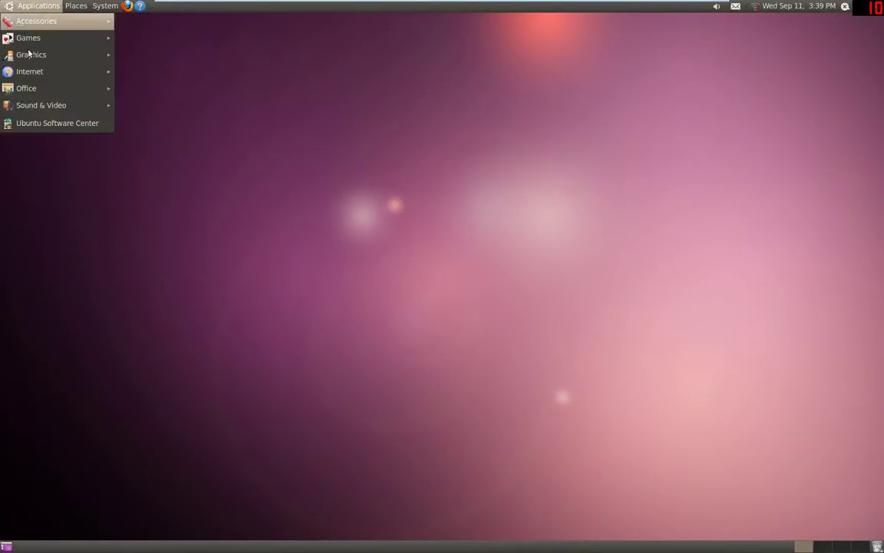
pyautogui.moveTo(92, 72)
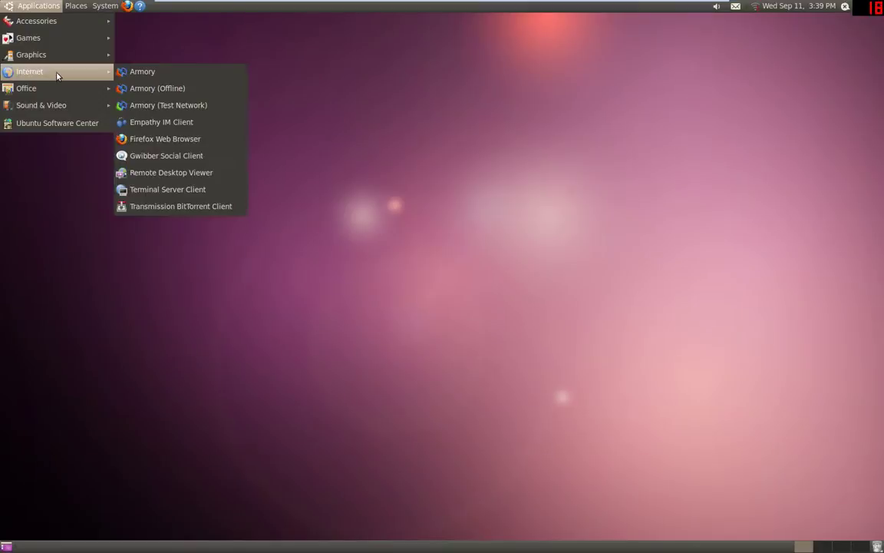
pyautogui.click(158, 89)
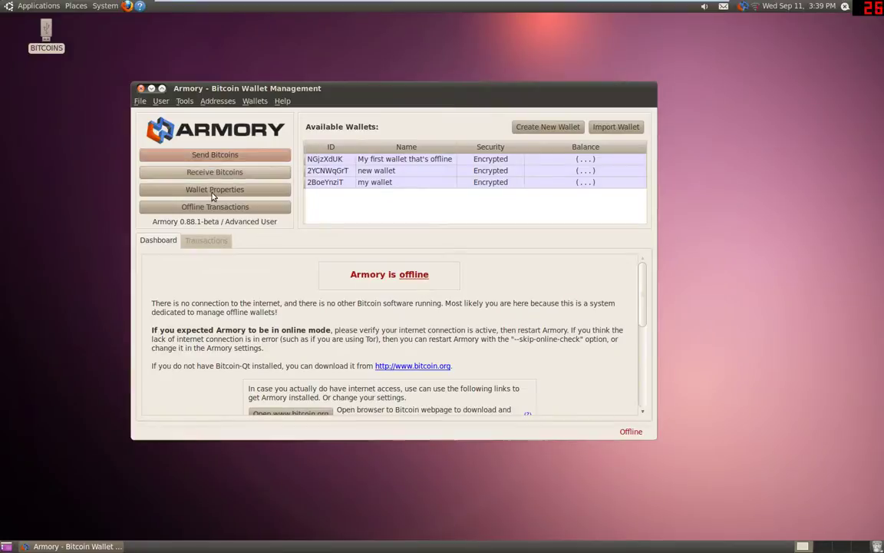
# Load armory_44paXpcq_.unsigned.tx from BITCOINS into Sign Offline Transaction.
pyautogui.click(215, 207)
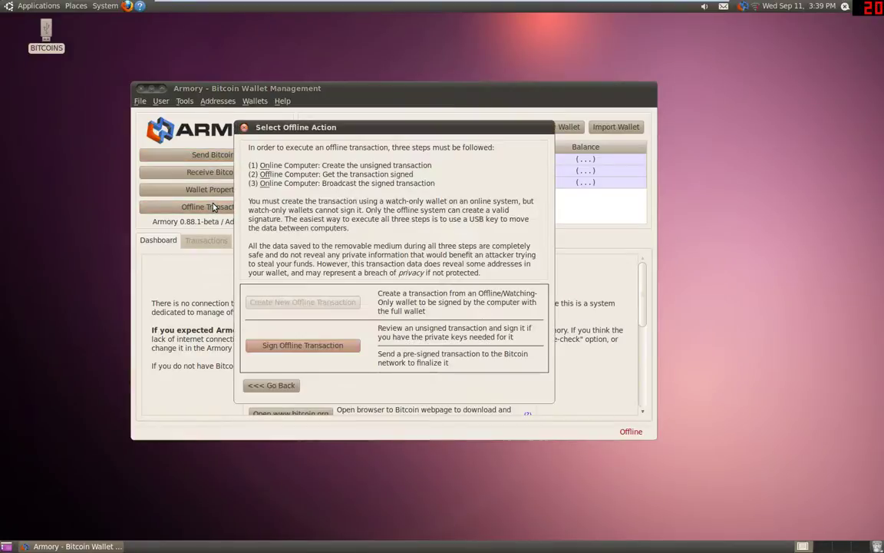
pyautogui.click(303, 347)
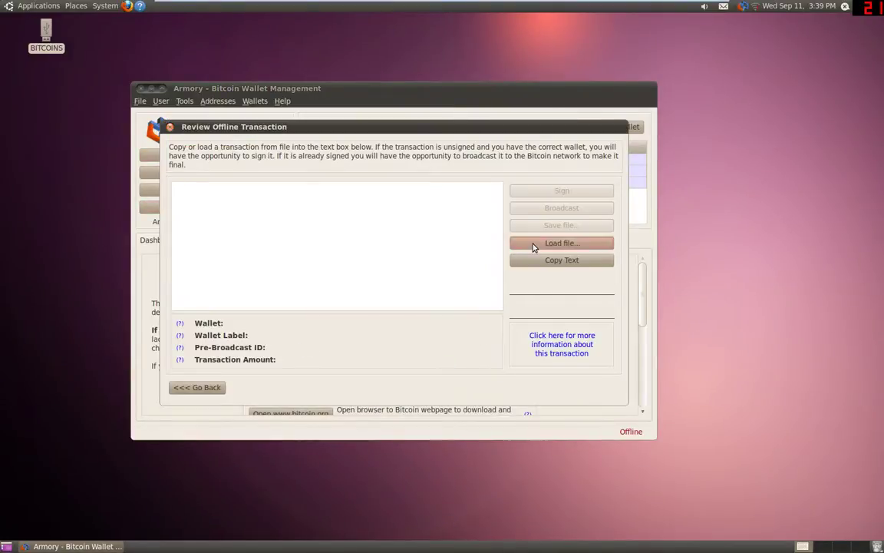
pyautogui.click(535, 244)
pyautogui.click(380, 205)
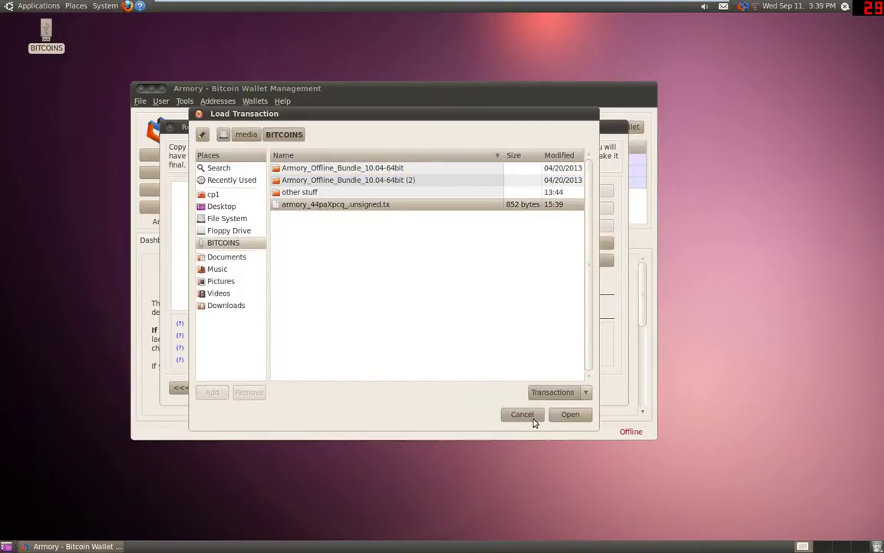
pyautogui.click(570, 414)
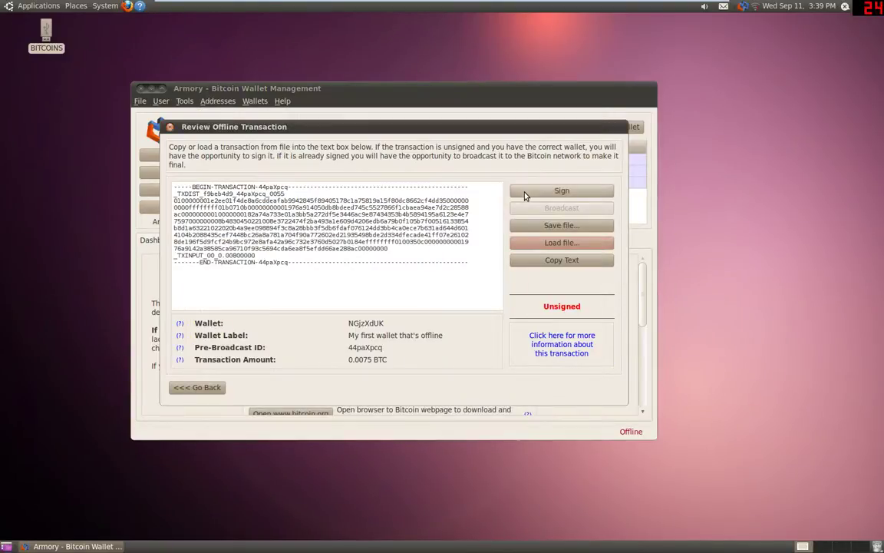
# Sign the 0.008 BTC spend with the wallet passphrase, retrying after an invalid entry.
pyautogui.click(526, 192)
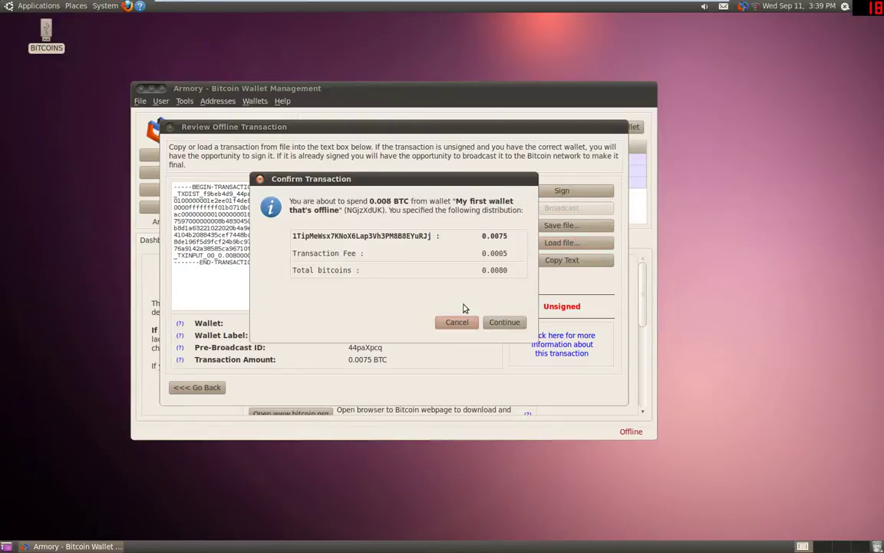
pyautogui.click(504, 323)
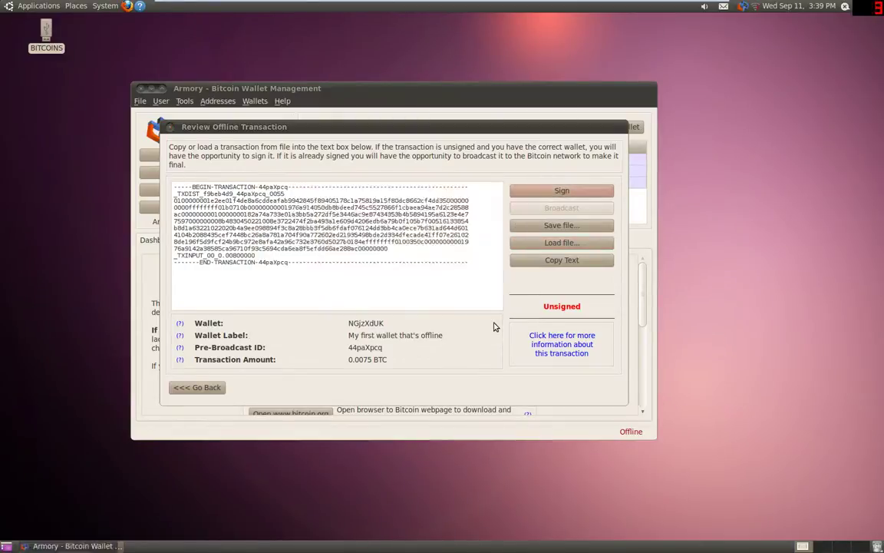
pyautogui.write('*')
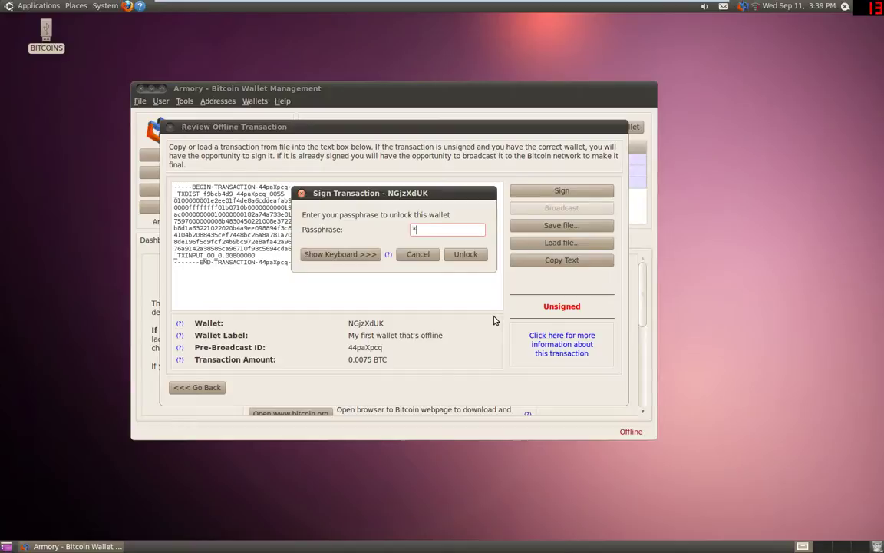
pyautogui.write('**********')
pyautogui.press('Return')
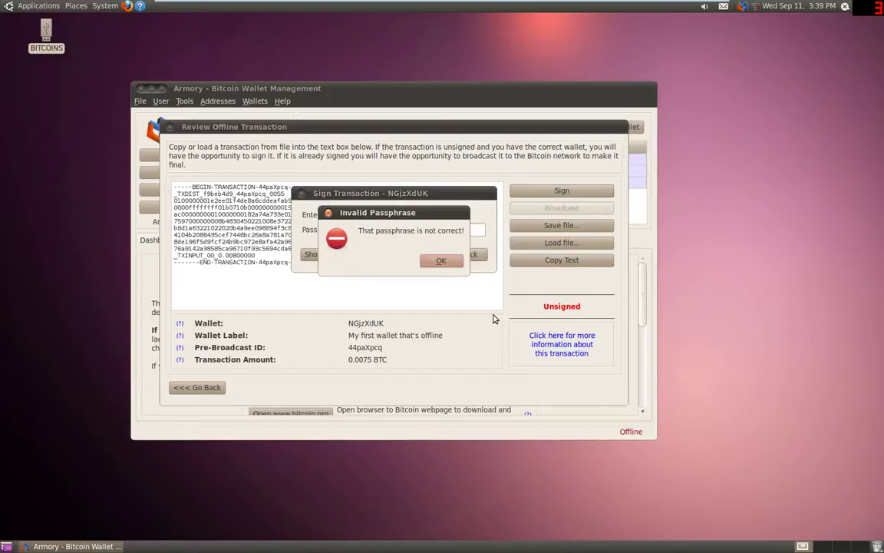
pyautogui.click(453, 259)
pyautogui.write('*')
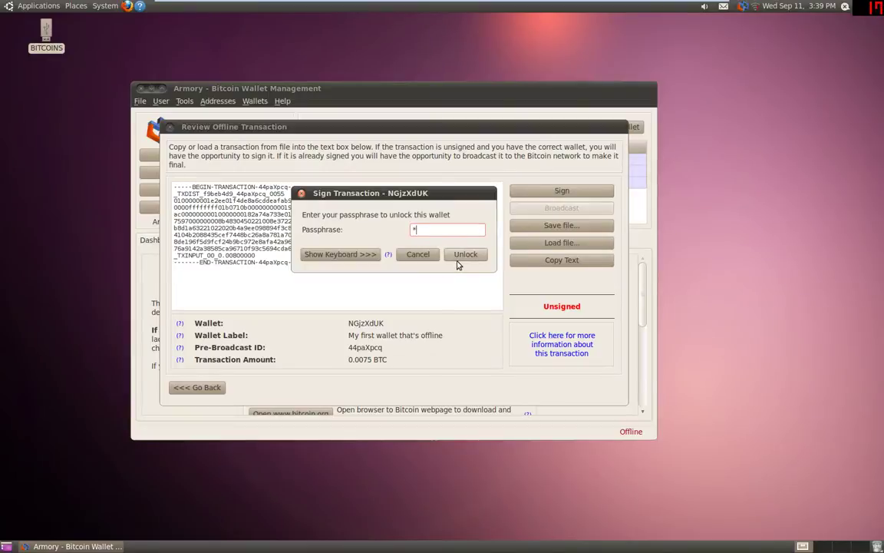
pyautogui.write('*********')
pyautogui.press('Return')
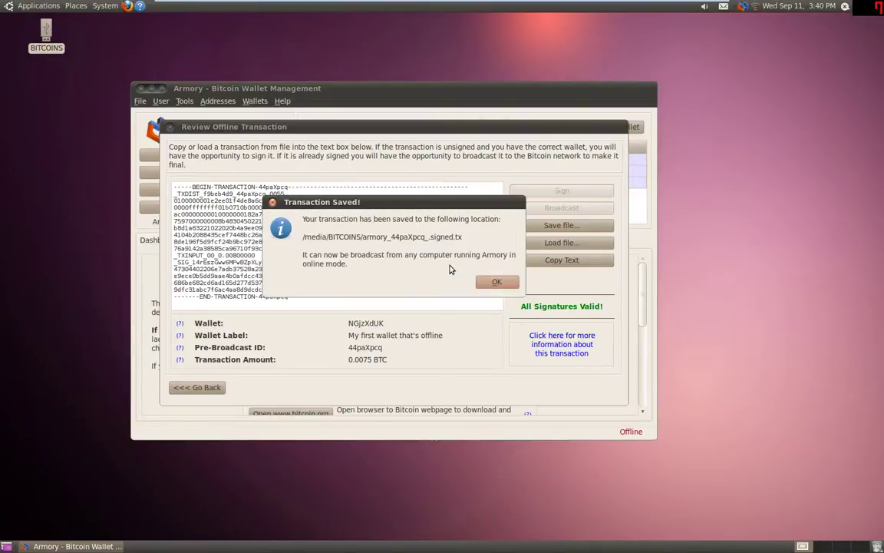
pyautogui.click(494, 282)
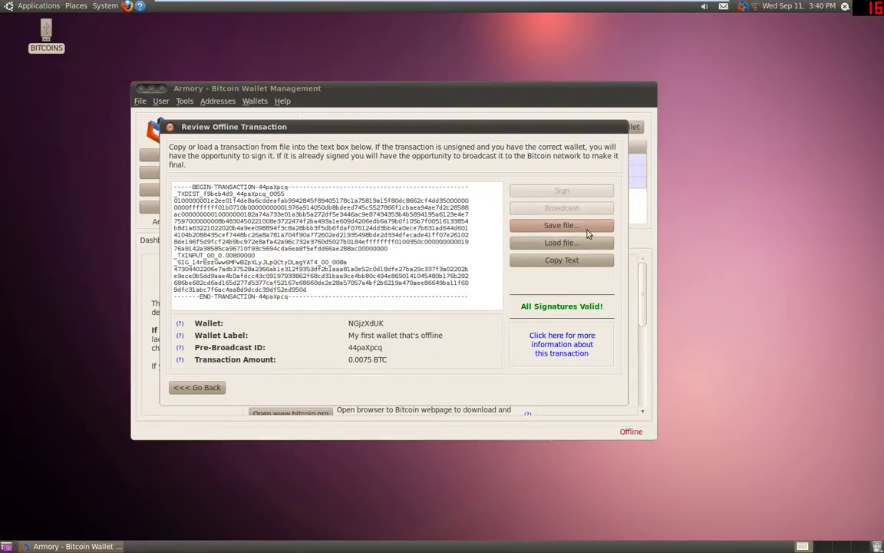
pyautogui.click(201, 387)
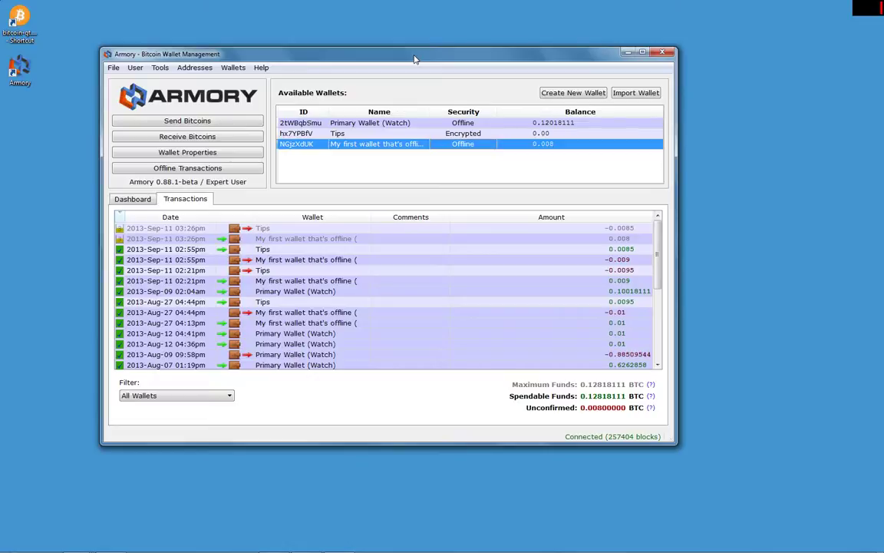
# Open the Select Offline Action dialog in the online Armory.
pyautogui.moveTo(409, 59); pyautogui.dragTo(421, 60)
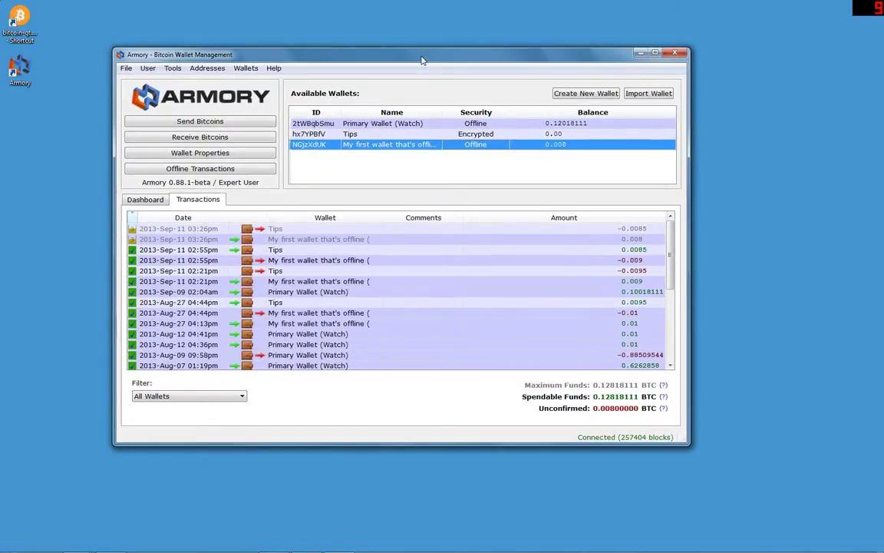
pyautogui.click(148, 67)
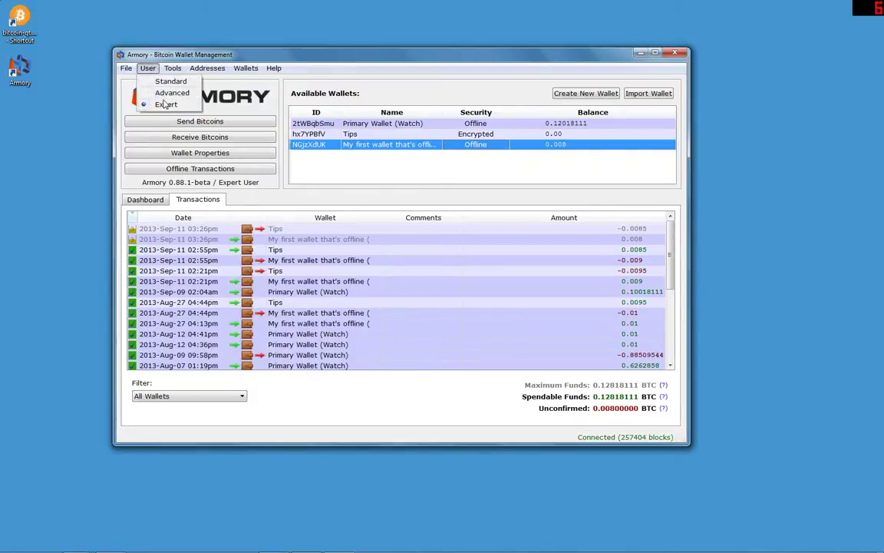
pyautogui.click(192, 59)
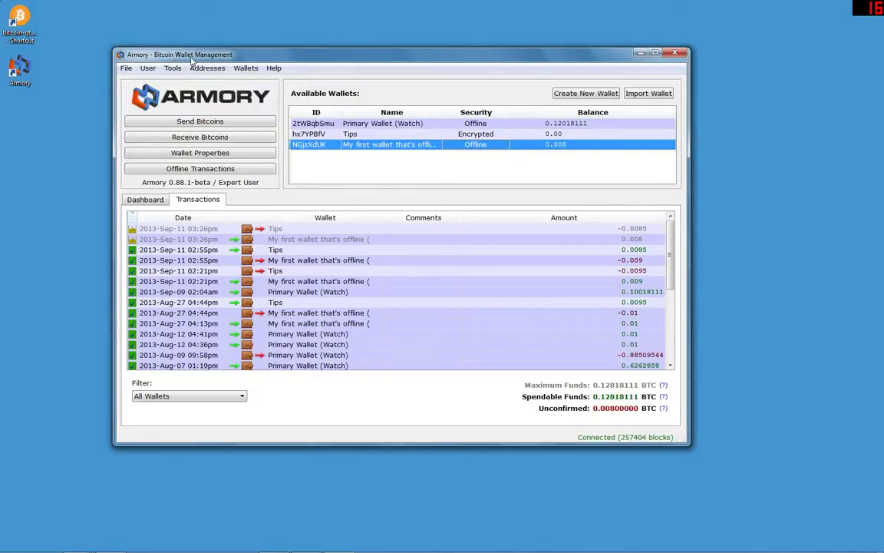
pyautogui.click(202, 169)
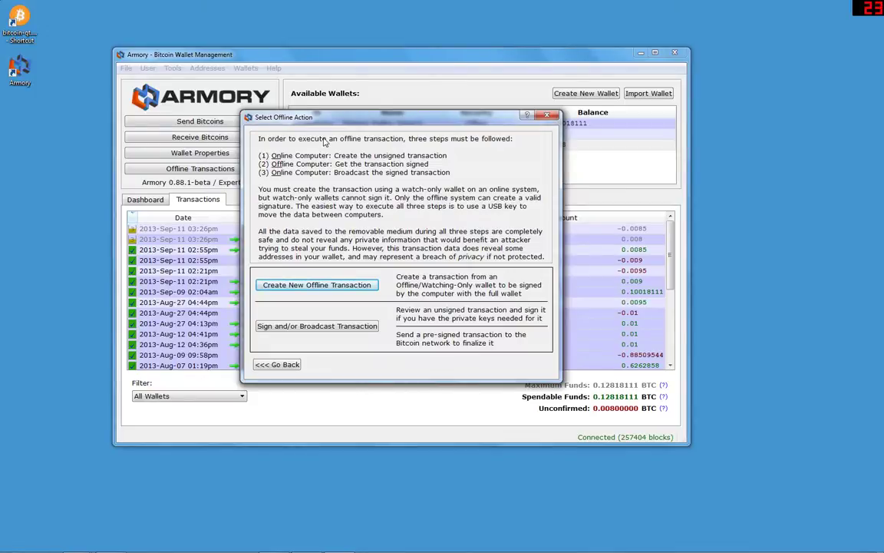
# Load armory_44paXpcq_.signed.tx and broadcast it to the network.
pyautogui.moveTo(321, 117); pyautogui.dragTo(310, 119)
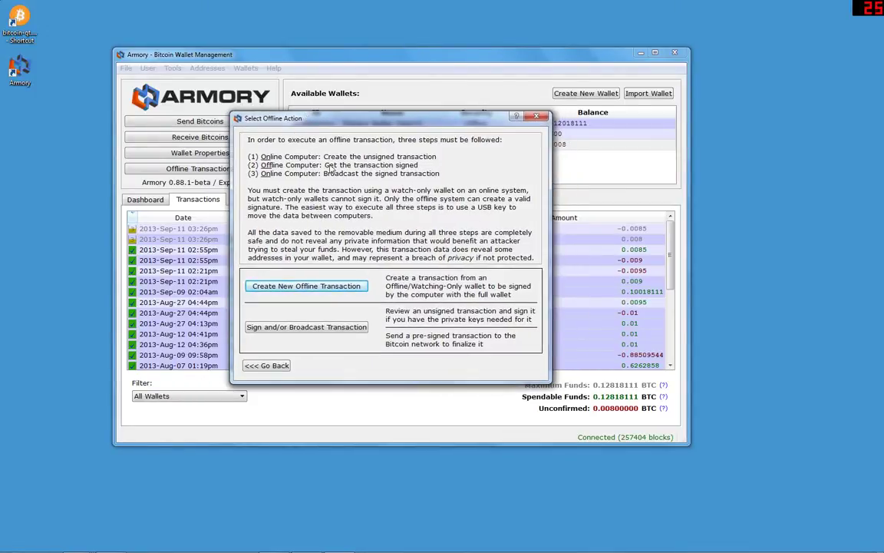
pyautogui.click(292, 328)
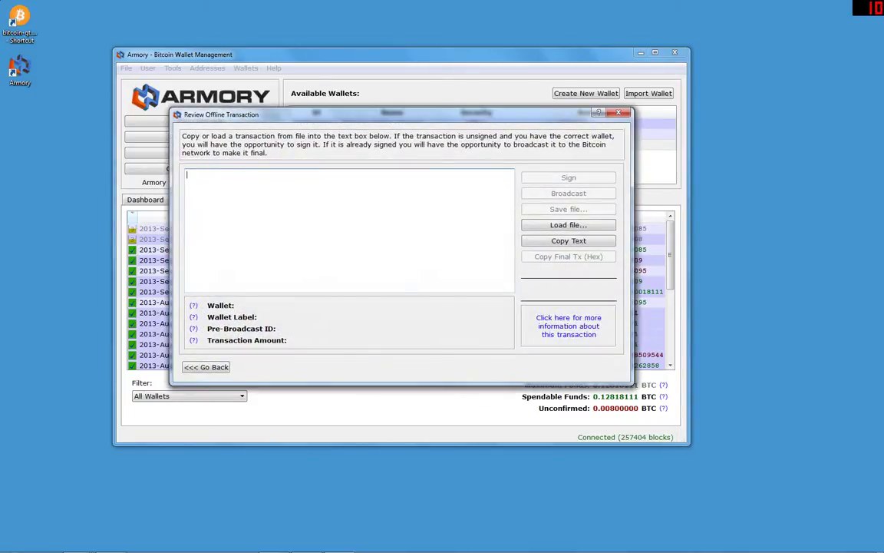
pyautogui.click(548, 227)
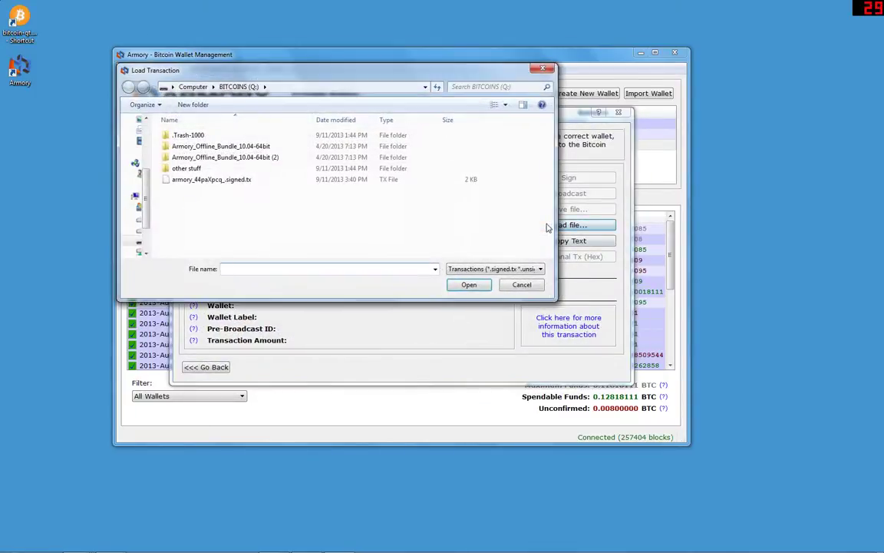
pyautogui.click(245, 180)
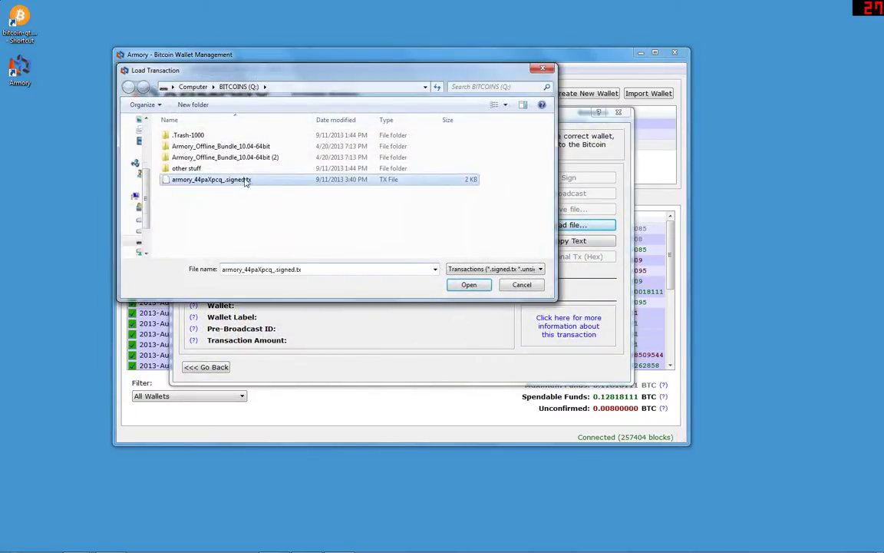
pyautogui.click(463, 285)
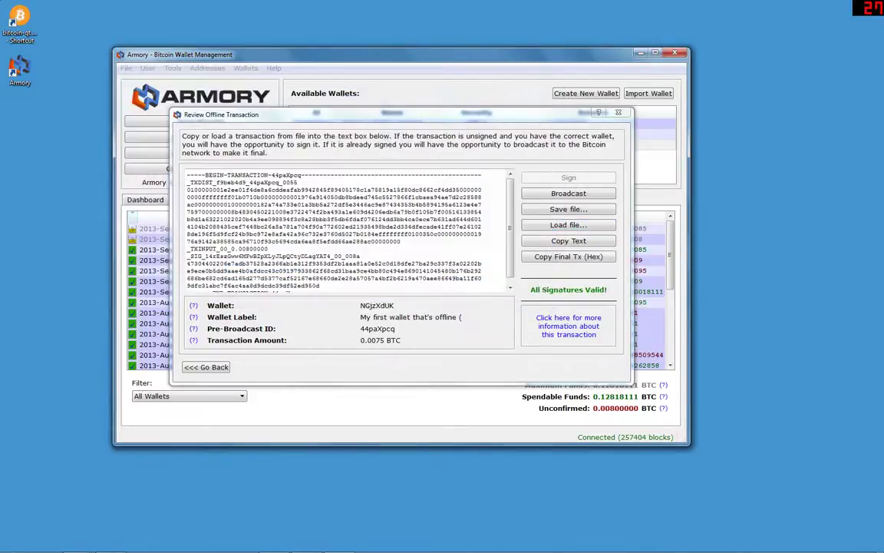
pyautogui.click(530, 193)
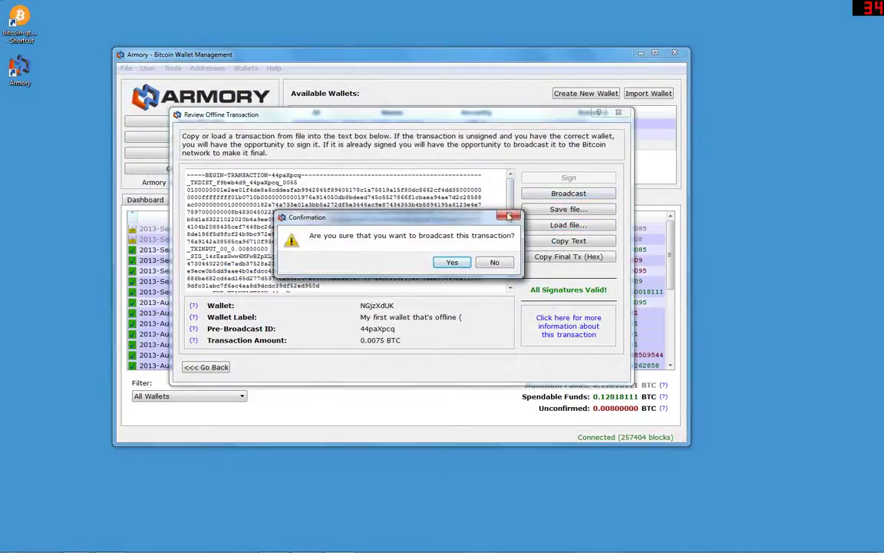
pyautogui.click(453, 262)
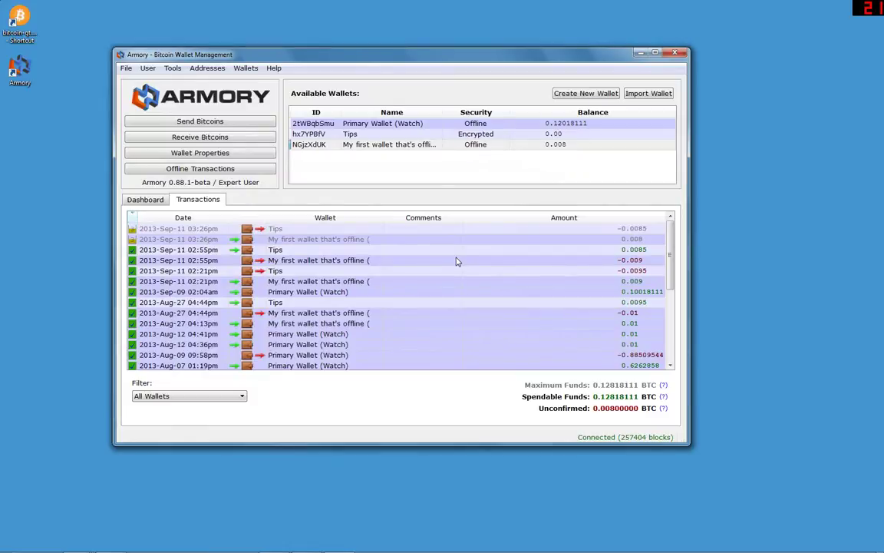